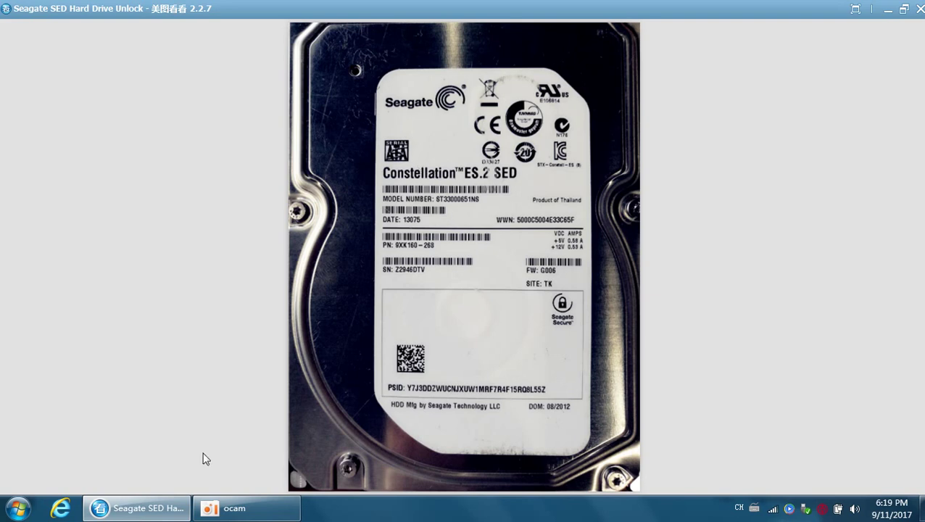
Launch DFL cPanel from the desktop, and examine the Seagate SED drive's label in the photo
{"action": "left_click", "coordinate": [168, 512]}
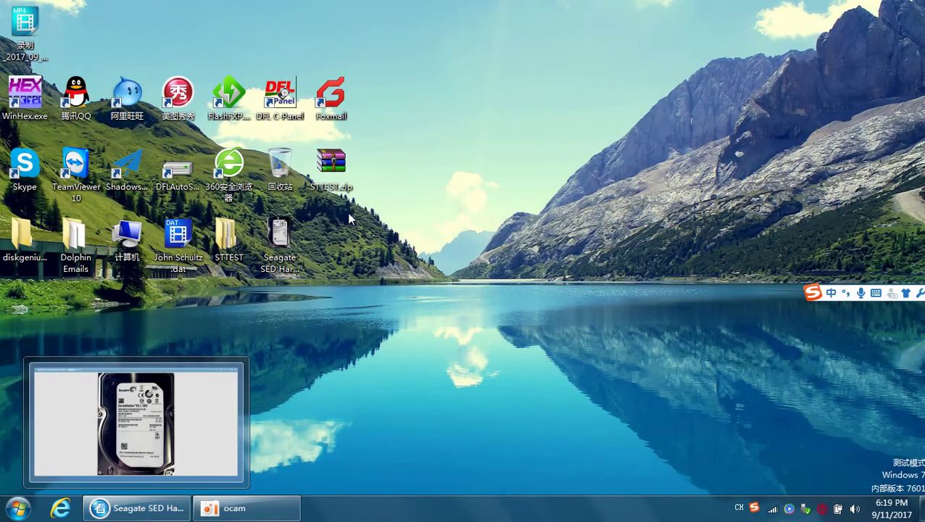
{"action": "double_click", "coordinate": [281, 101]}
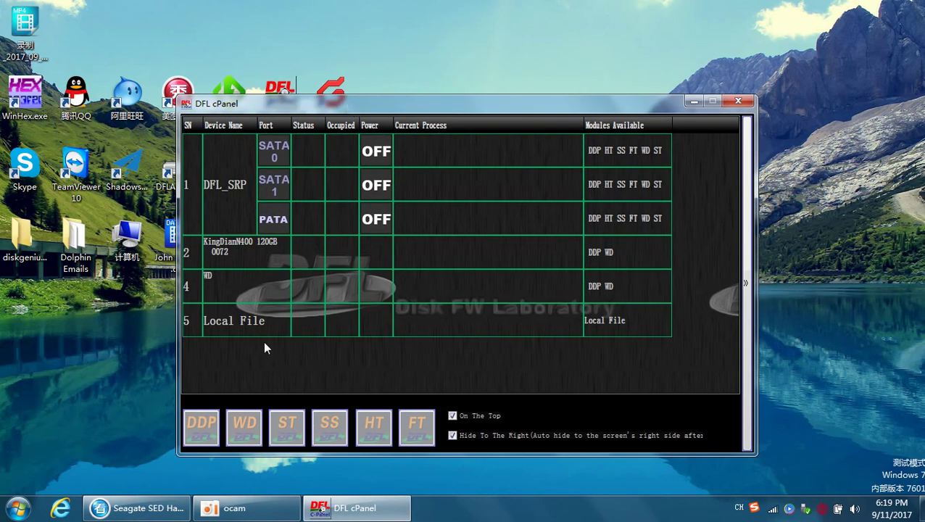
{"action": "left_click", "coordinate": [138, 508]}
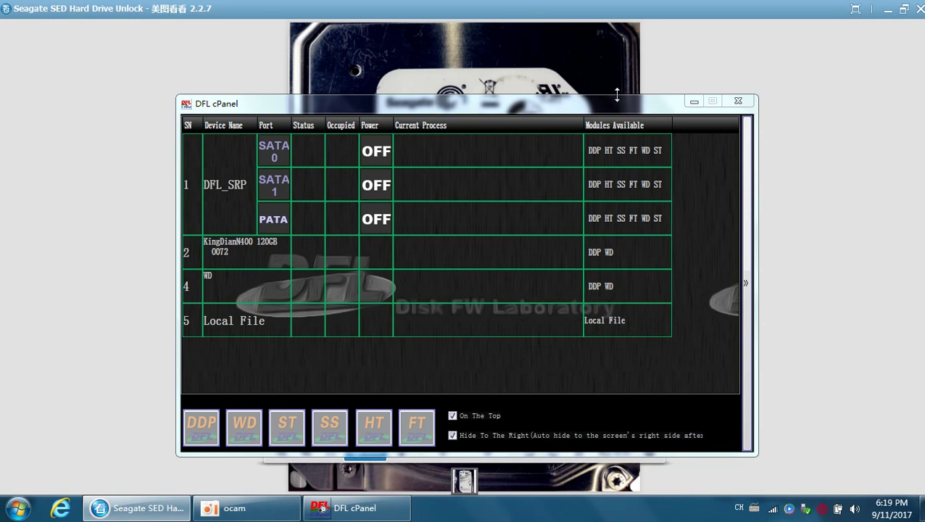
{"action": "left_click", "coordinate": [694, 102]}
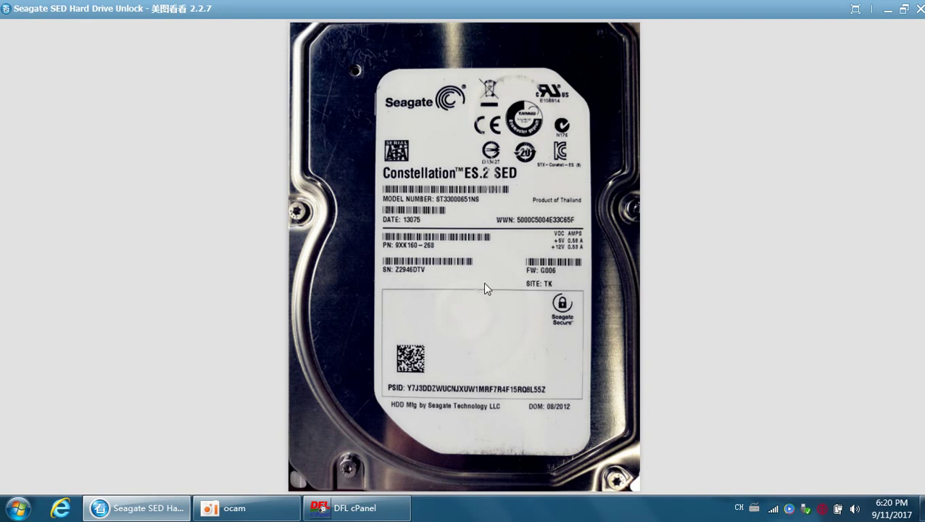
{"action": "left_click_drag", "start_coordinate": [384, 227], "coordinate": [516, 229]}
Switch back to DFL cPanel and start the ST module on the DFL_SRP SATA 0 port
{"action": "left_click", "coordinate": [355, 508]}
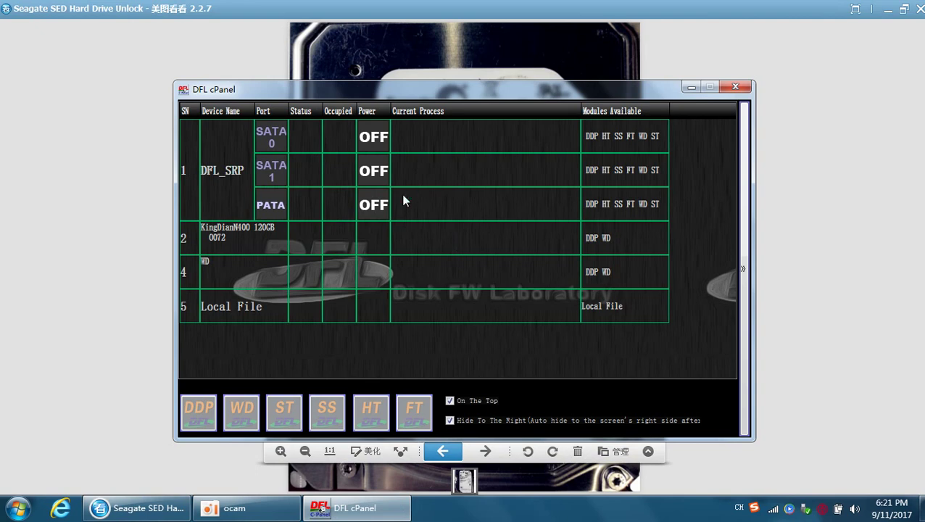
{"action": "left_click_drag", "start_coordinate": [502, 92], "coordinate": [491, 361]}
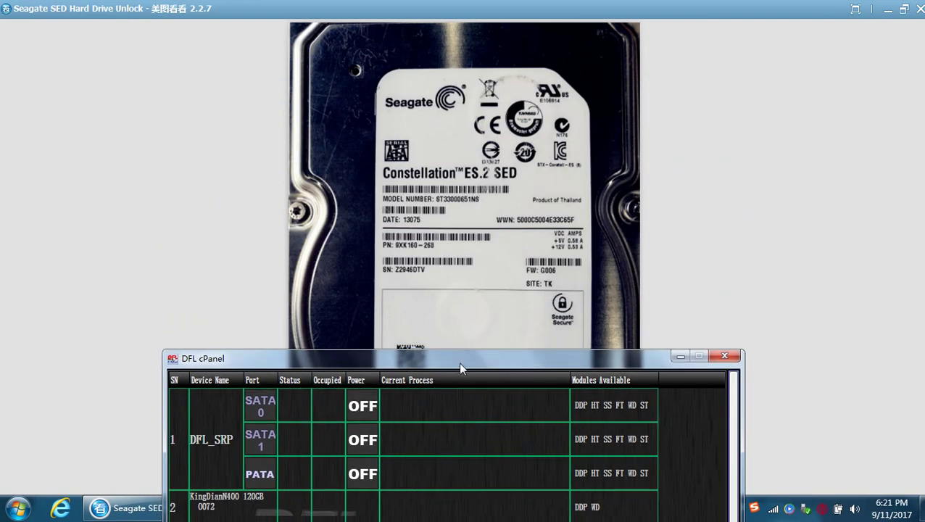
{"action": "left_click_drag", "start_coordinate": [461, 360], "coordinate": [481, 114]}
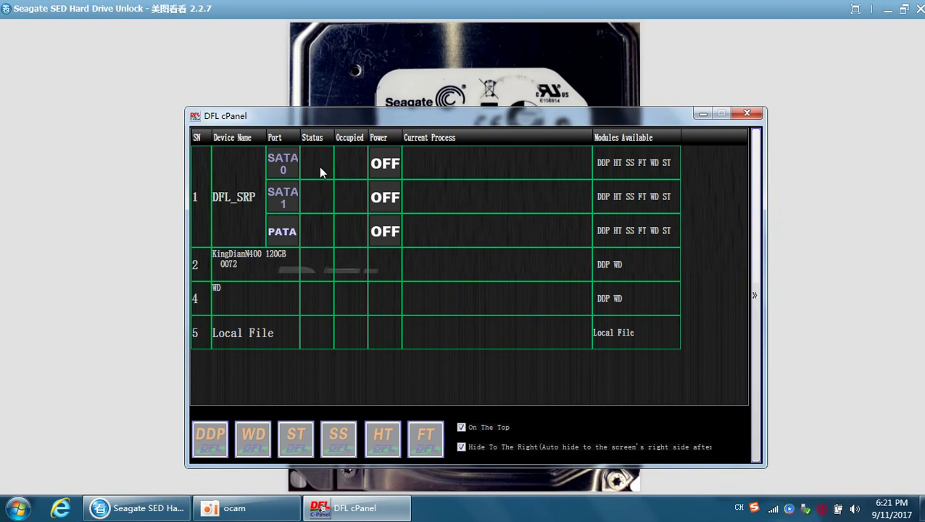
{"action": "double_click", "coordinate": [384, 170]}
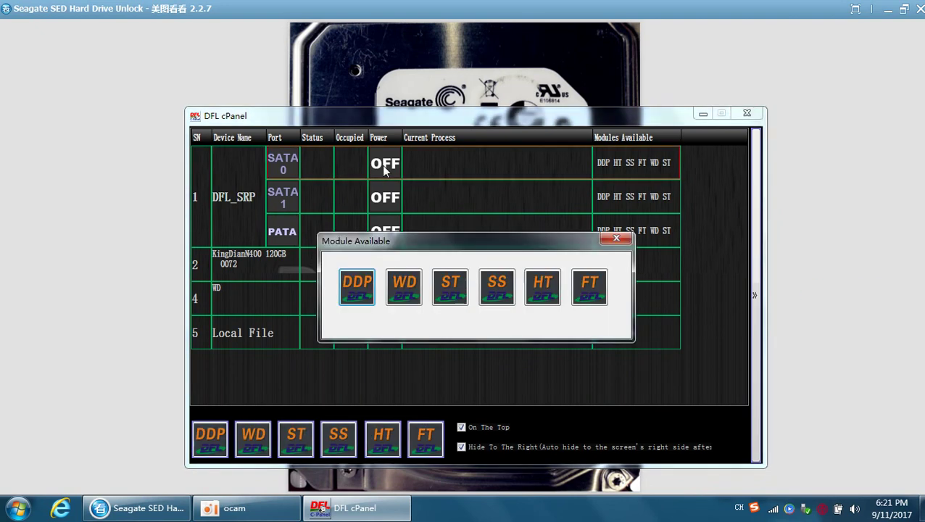
{"action": "left_click", "coordinate": [450, 290]}
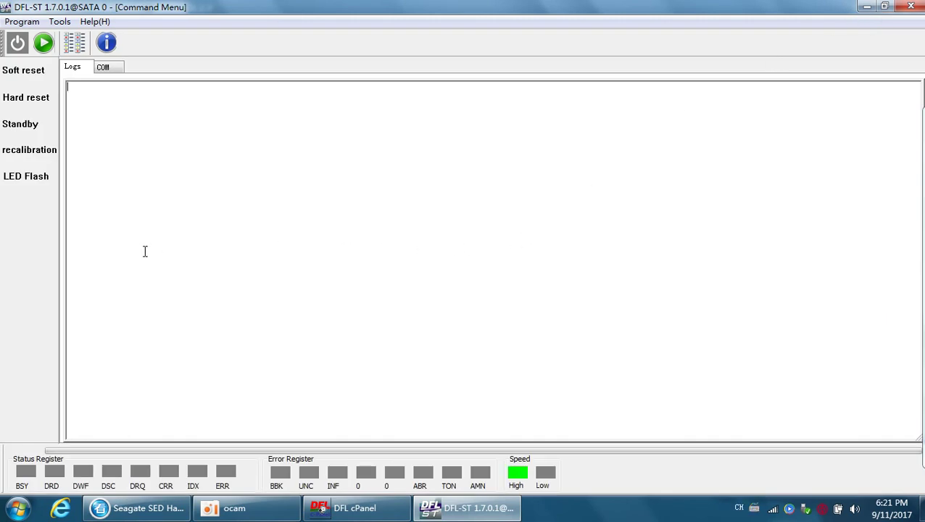
Power on the drive and connect its COM terminal through the Silicon Labs CP210x port at 38400 baud
{"action": "left_click", "coordinate": [18, 43]}
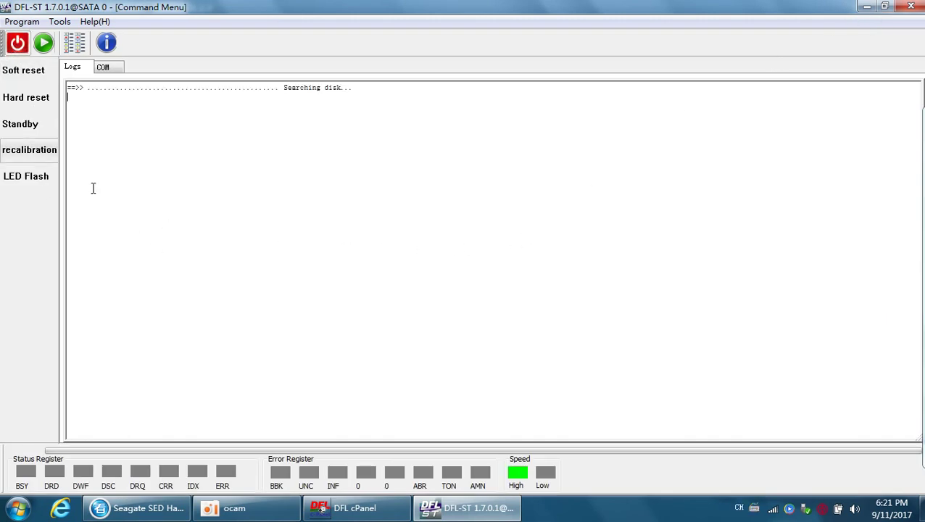
{"action": "left_click", "coordinate": [113, 68]}
{"action": "left_click", "coordinate": [249, 103]}
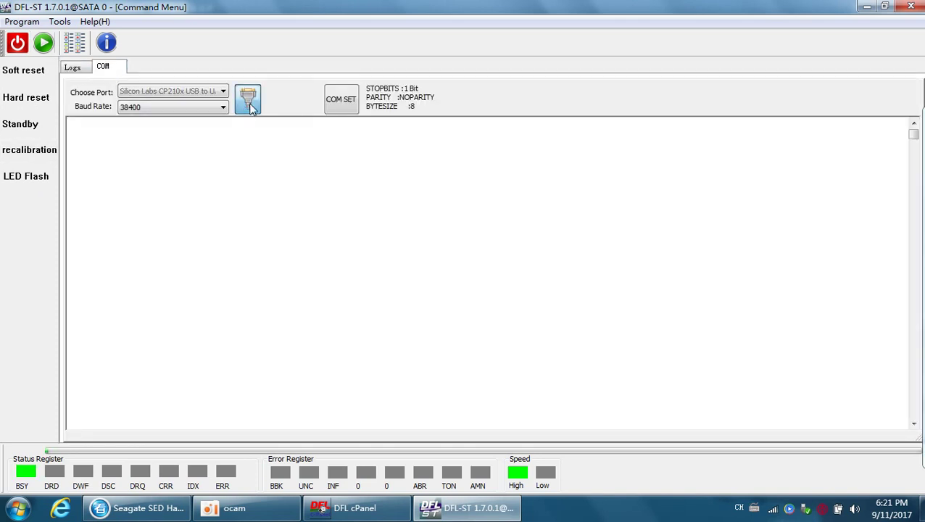
Send the ^Z command five times in the COM terminal to test whether the drive's terminal is locked
{"action": "left_click", "coordinate": [161, 170]}
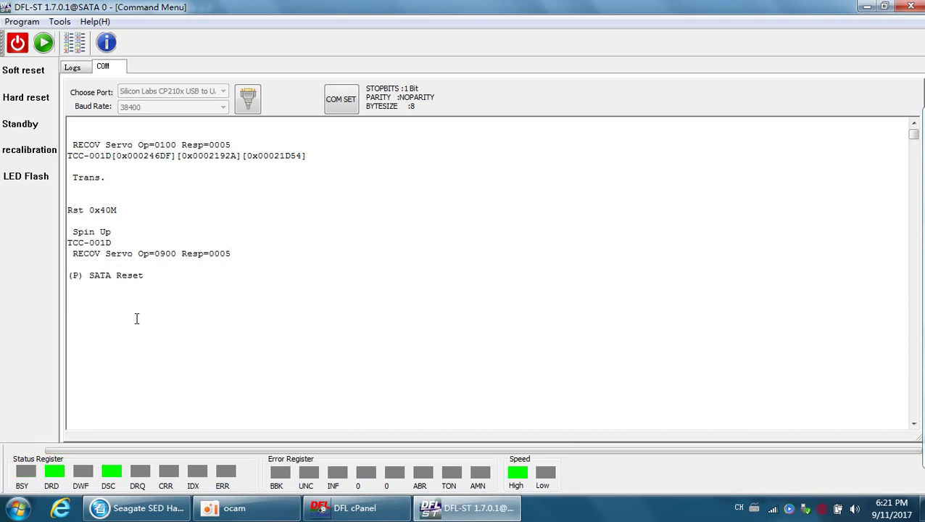
{"action": "key", "text": "ctrl+z"}
{"action": "key", "text": "ctrl+z"}
{"action": "key", "text": "ctrl+z"}
{"action": "key", "text": "ctrl+z"}
{"action": "key", "text": "ctrl+z"}
Start the Barracuda F3 program for the drive and obtain its basic info details
{"action": "left_click", "coordinate": [136, 319]}
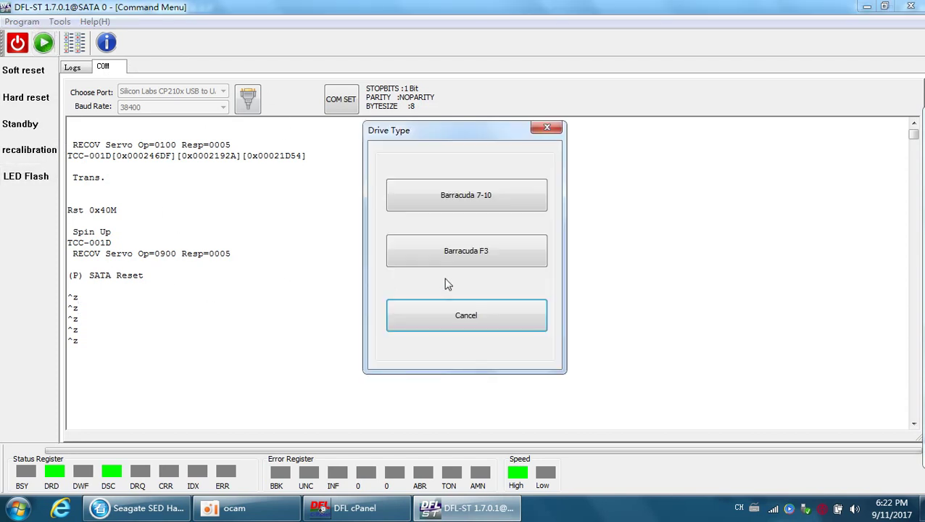
{"action": "left_click", "coordinate": [475, 250]}
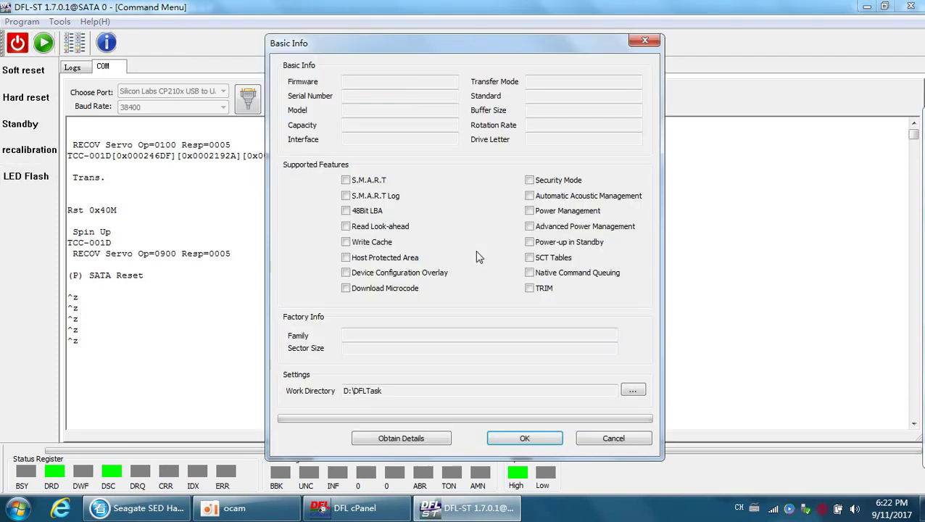
{"action": "left_click", "coordinate": [411, 439]}
{"action": "left_click", "coordinate": [540, 438]}
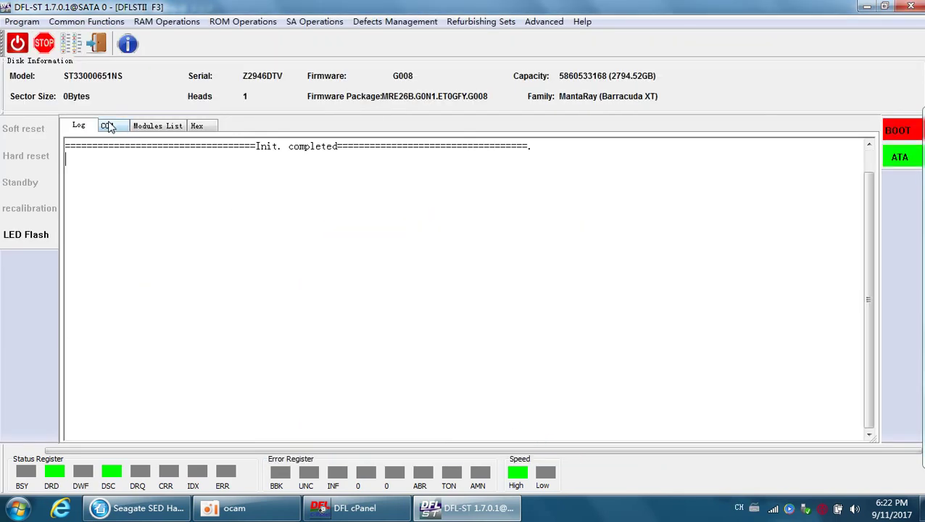
{"action": "left_click", "coordinate": [107, 126]}
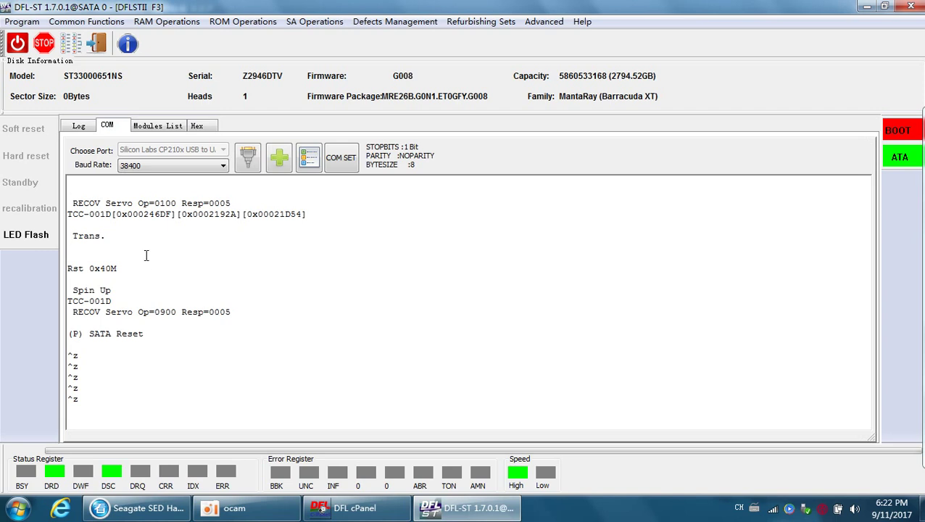
{"action": "left_click", "coordinate": [91, 128]}
{"action": "left_click", "coordinate": [154, 129]}
{"action": "left_click", "coordinate": [120, 128]}
{"action": "left_click", "coordinate": [85, 128]}
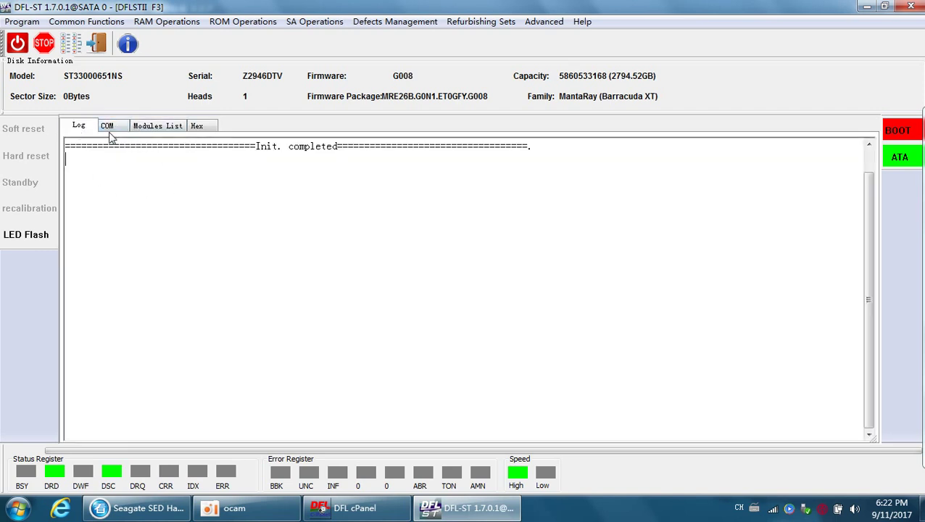
Send ^Z repeatedly again in the F3 program's COM terminal and review the terminal output
{"action": "left_click", "coordinate": [107, 128]}
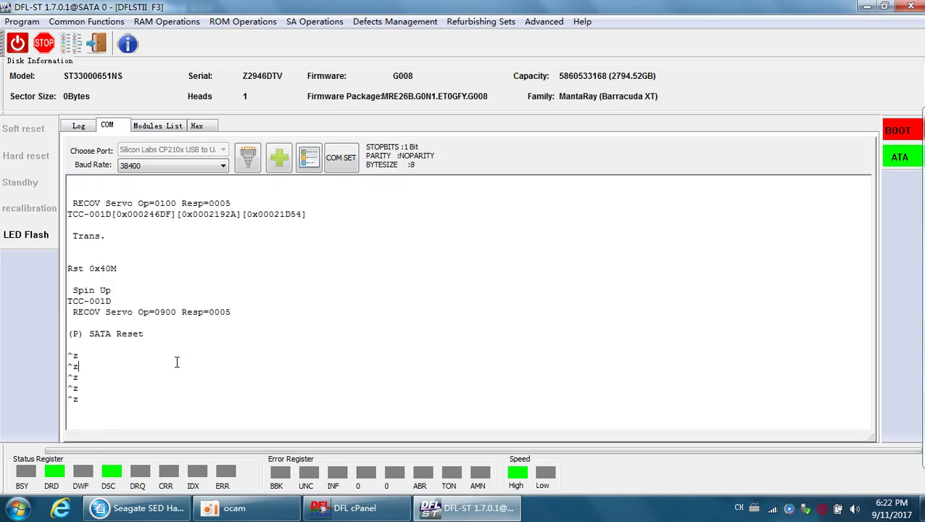
{"action": "key", "text": "ctrl+z"}
{"action": "key", "text": "ctrl+z"}
{"action": "key", "text": "ctrl+z"}
{"action": "key", "text": "ctrl+z"}
{"action": "key", "text": "ctrl+z"}
{"action": "key", "text": "ctrl+z"}
{"action": "key", "text": "ctrl+z"}
{"action": "key", "text": "ctrl+z"}
{"action": "key", "text": "ctrl+z"}
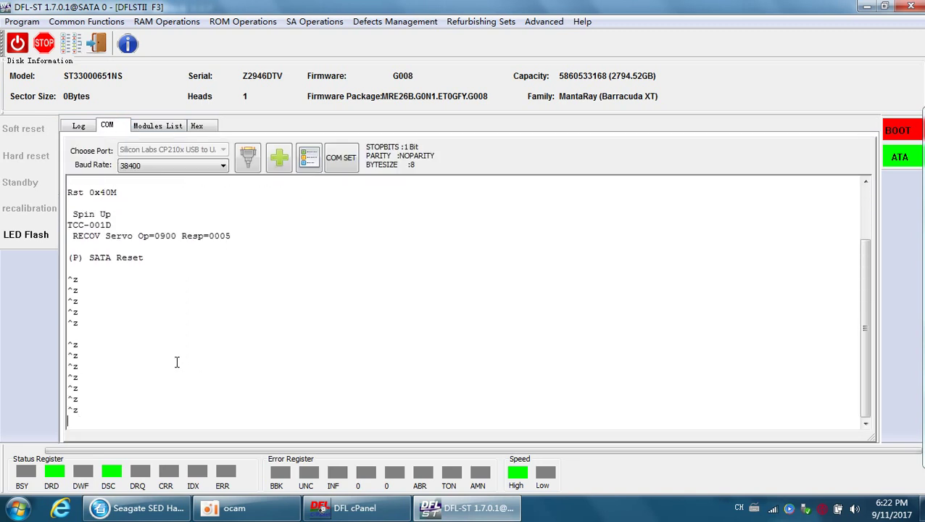
{"action": "scroll", "coordinate": [176, 362], "scroll_direction": "up", "scroll_amount": 3}
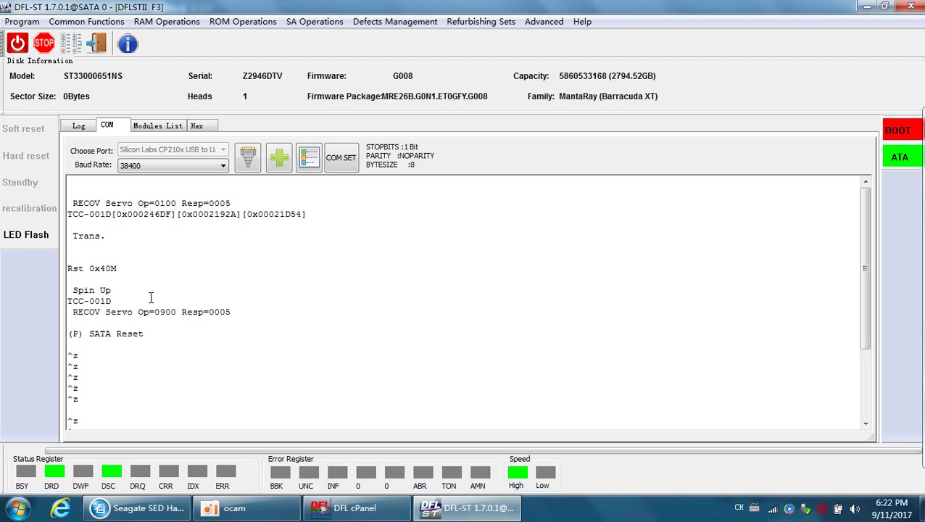
{"action": "left_click", "coordinate": [229, 24]}
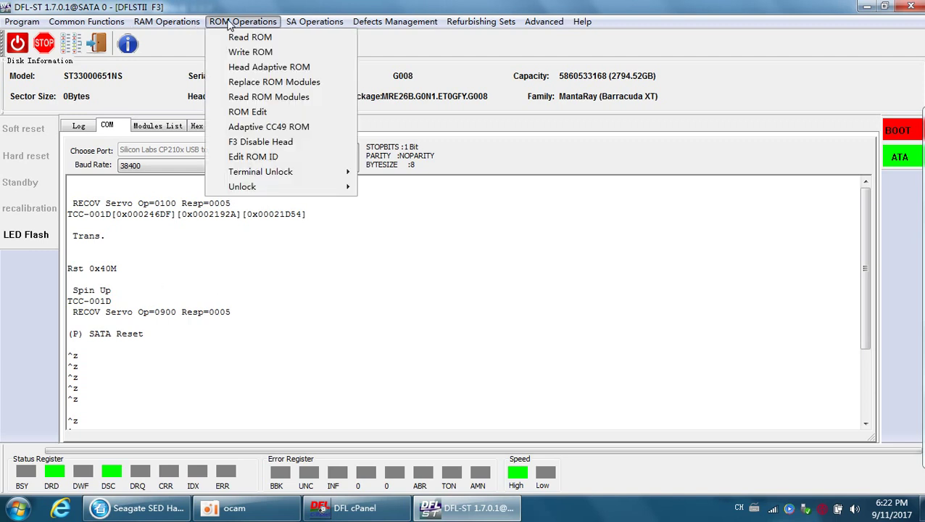
{"action": "left_click", "coordinate": [248, 37]}
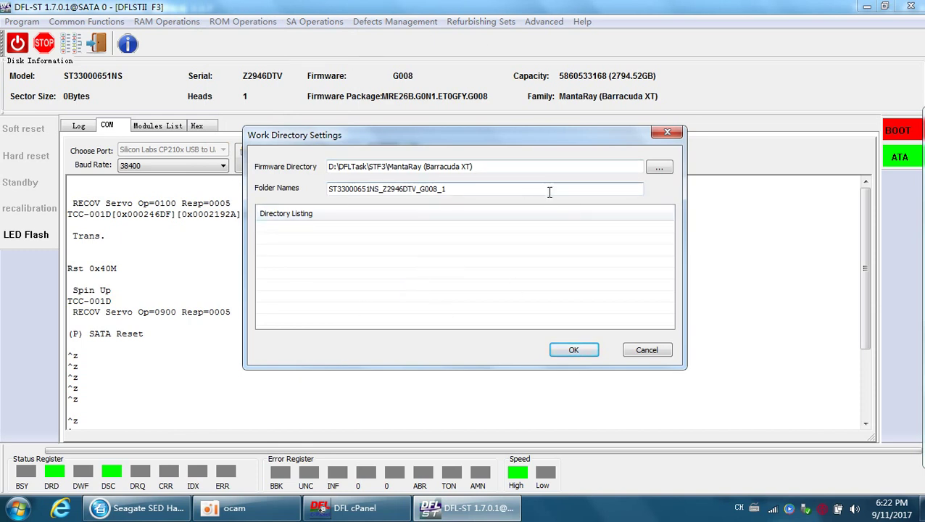
{"action": "left_click", "coordinate": [648, 351]}
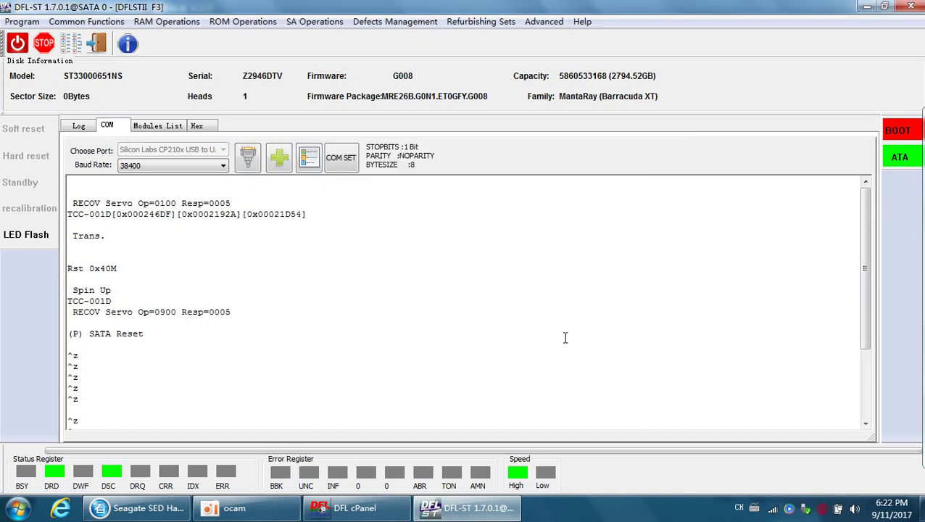
{"action": "left_click", "coordinate": [157, 125]}
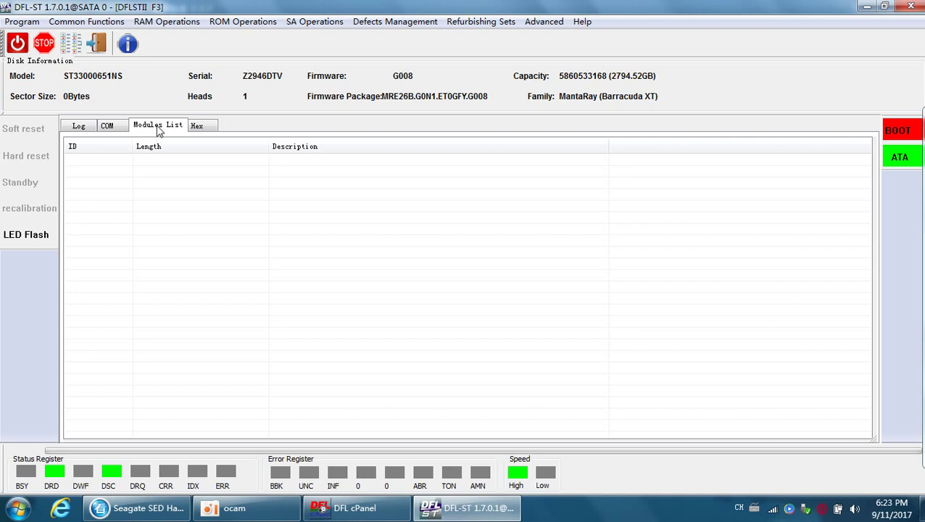
{"action": "left_click", "coordinate": [109, 128]}
{"action": "left_click", "coordinate": [77, 127]}
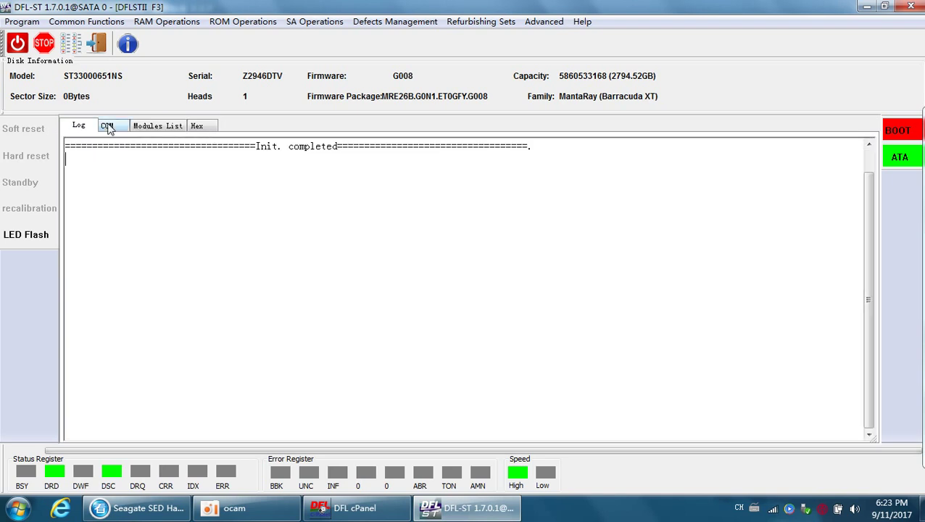
Accept the work directory under D:\DFLTask\STF3\MantaRay (Barracuda XT) and try to read the drive's ROM by ATA
{"action": "left_click", "coordinate": [107, 126]}
{"action": "left_click", "coordinate": [243, 21]}
{"action": "left_click", "coordinate": [255, 41]}
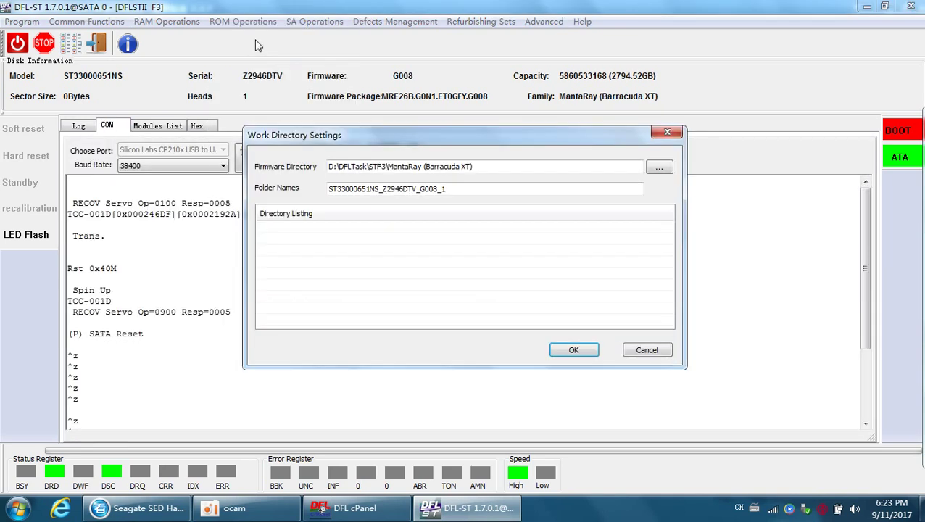
{"action": "left_click", "coordinate": [574, 351]}
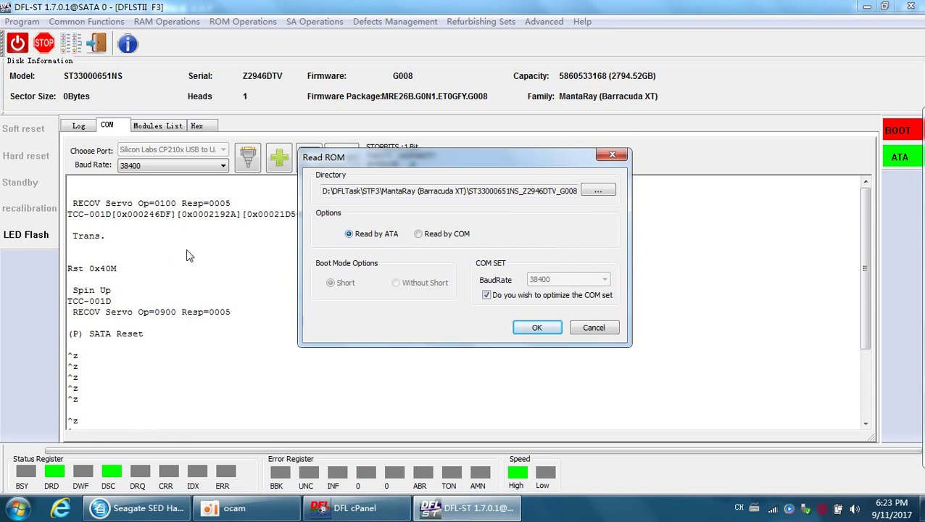
{"action": "left_click", "coordinate": [536, 329]}
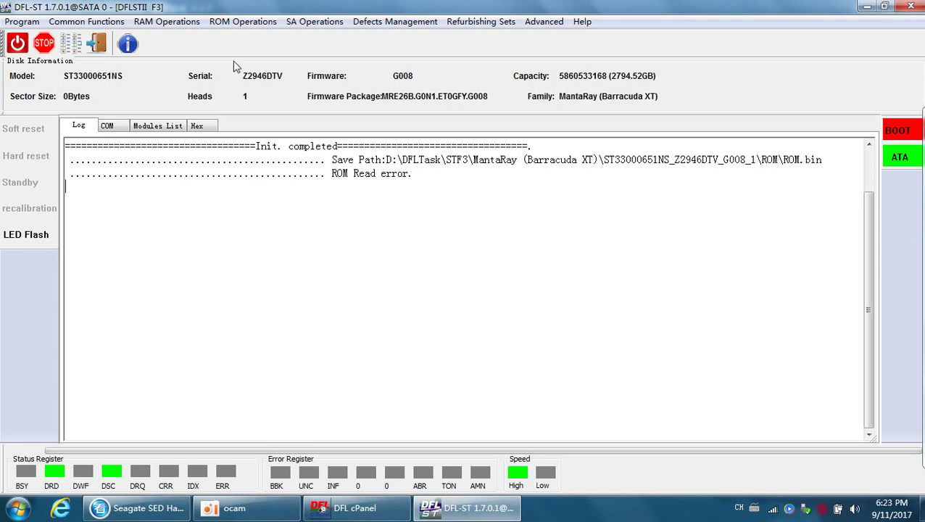
Read the drive's ROM by COM at 38400 baud, using the Without Short boot mode option
{"action": "left_click", "coordinate": [243, 21]}
{"action": "left_click", "coordinate": [252, 38]}
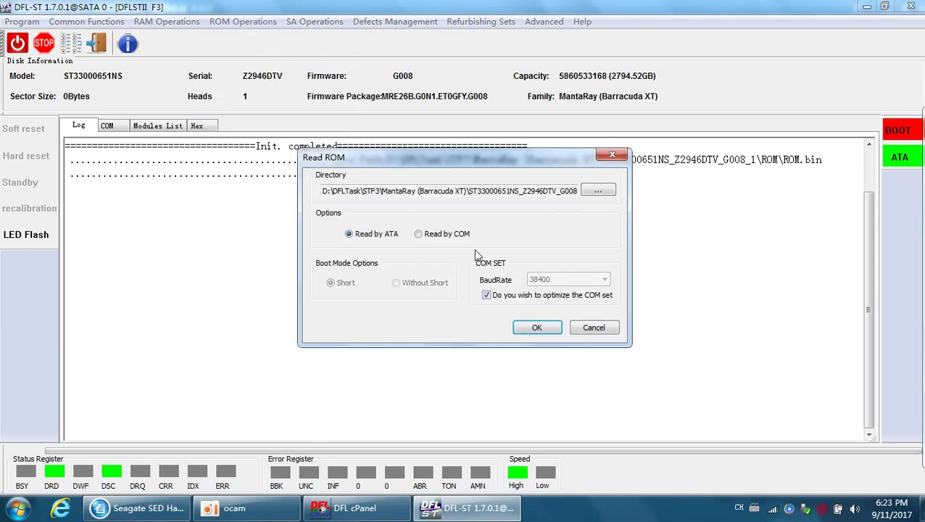
{"action": "left_click", "coordinate": [439, 233]}
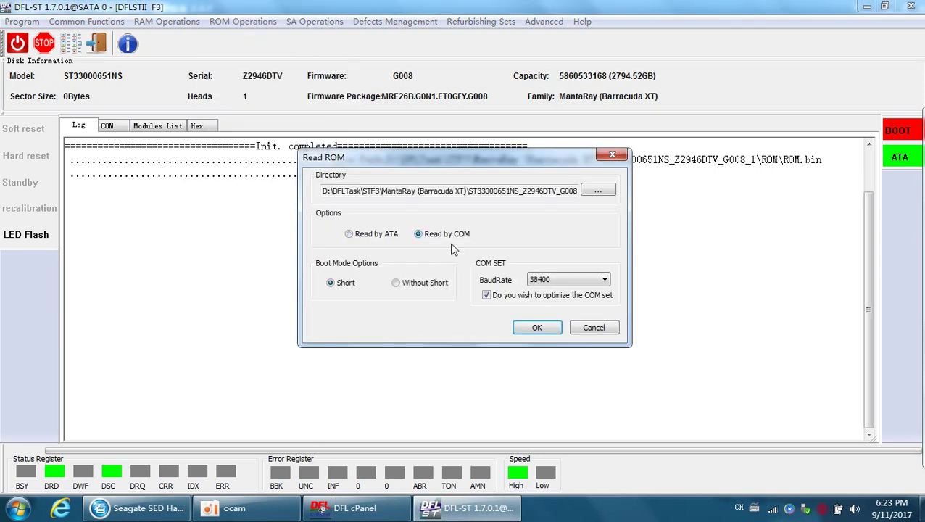
{"action": "left_click", "coordinate": [417, 288]}
{"action": "left_click", "coordinate": [536, 327]}
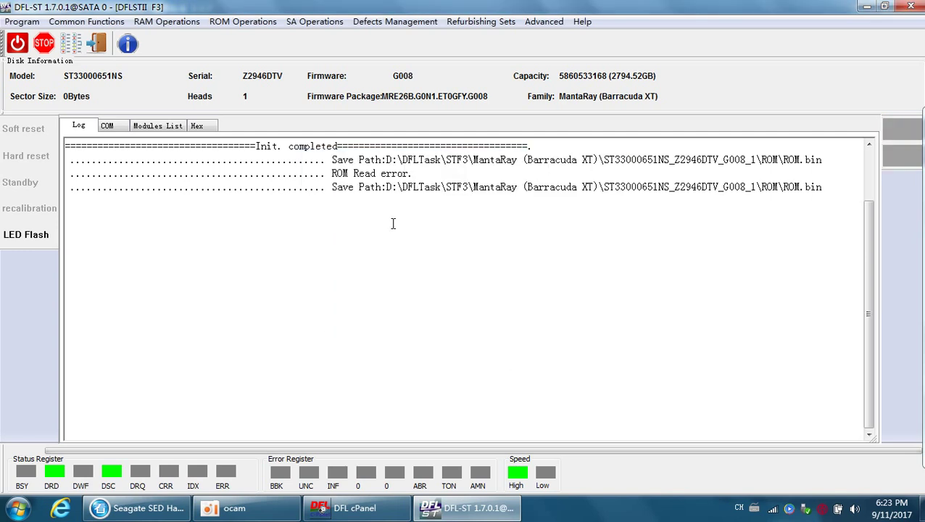
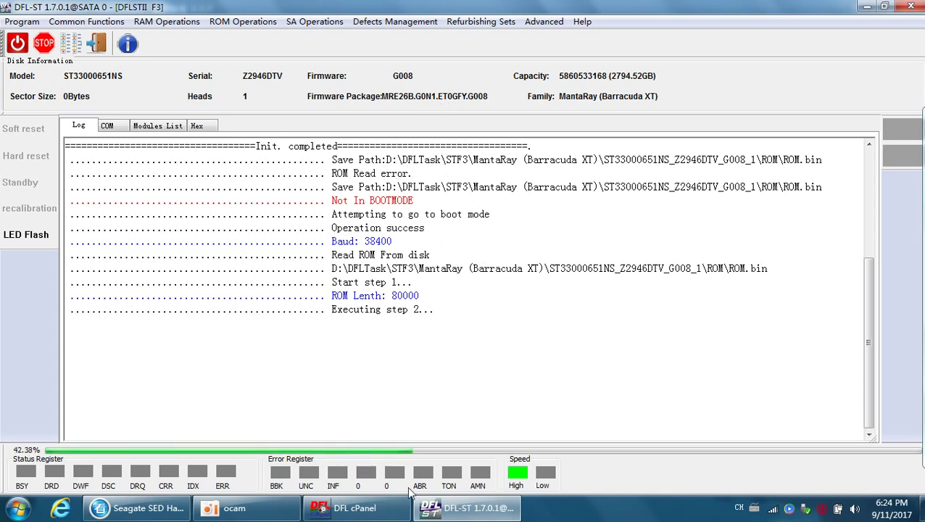
Examine the drive label photo during the ROM read, and return to the DFL-ST log
{"action": "left_click", "coordinate": [138, 507]}
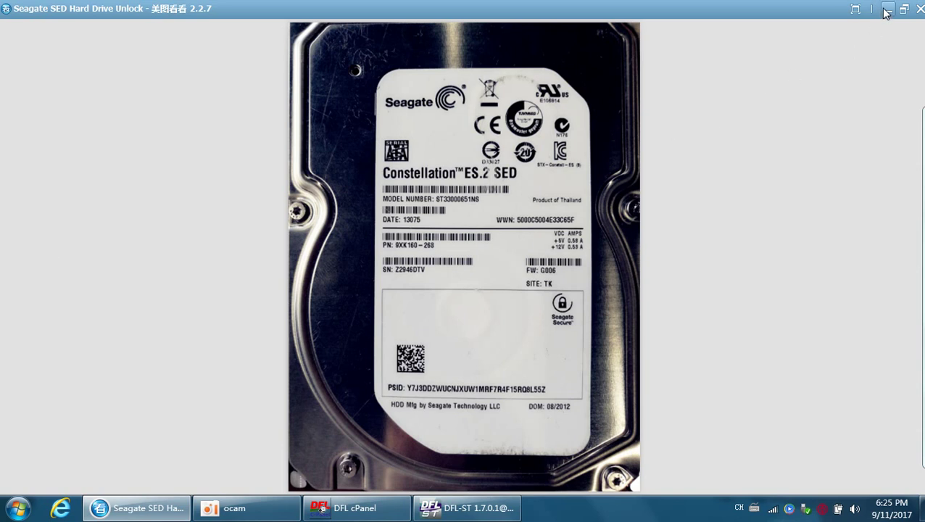
{"action": "key", "text": "alt+Tab"}
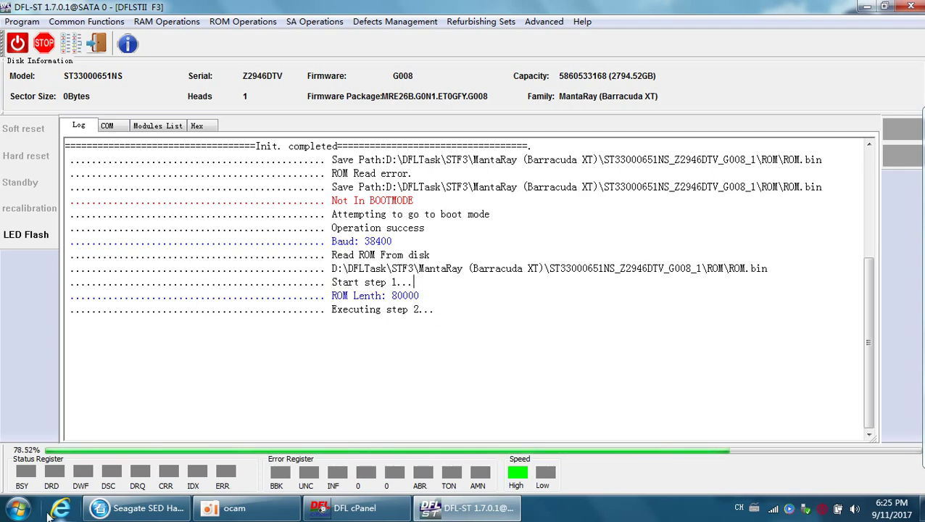
Open the Firefox web browser
{"action": "left_click", "coordinate": [18, 508]}
{"action": "key", "text": "Escape"}
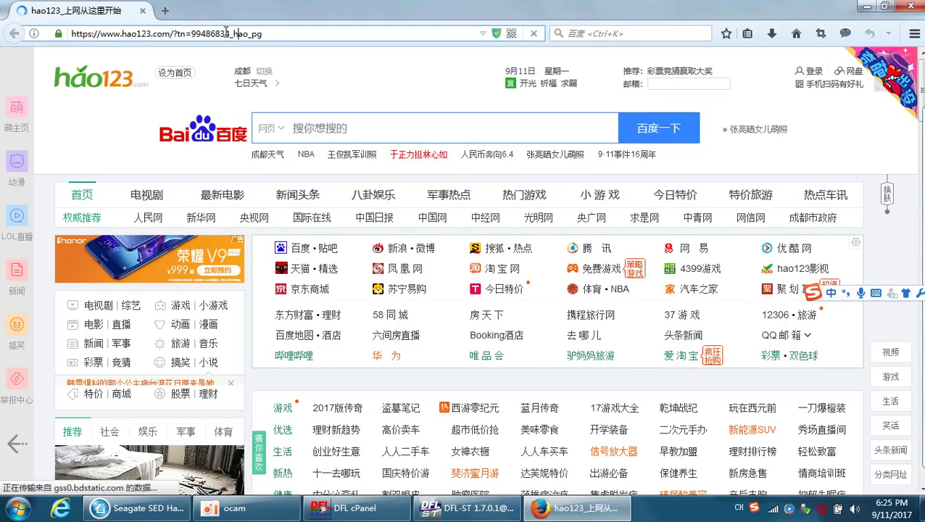
{"action": "left_click", "coordinate": [224, 33]}
{"action": "type", "text": "dolphin"}
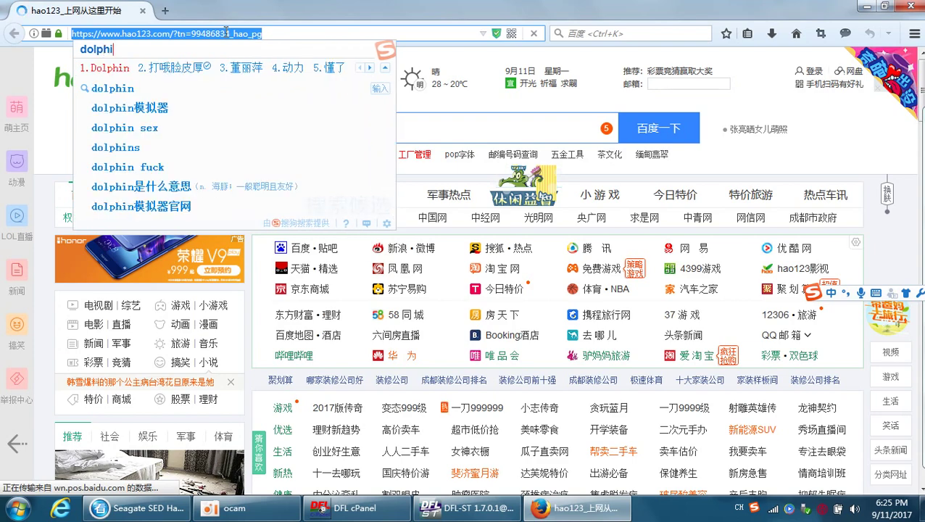
{"action": "key", "text": "Return"}
{"action": "key", "text": "Return"}
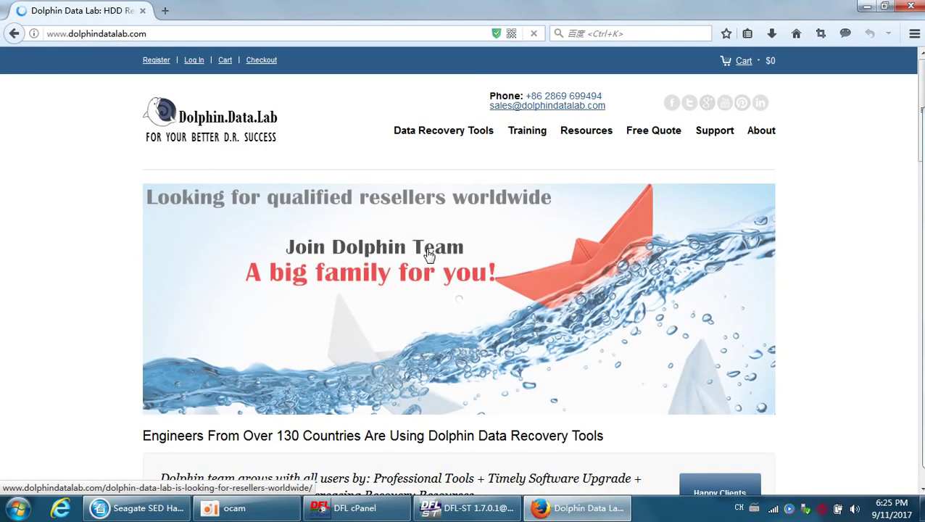
{"action": "scroll", "coordinate": [406, 341], "scroll_direction": "down", "scroll_amount": 5}
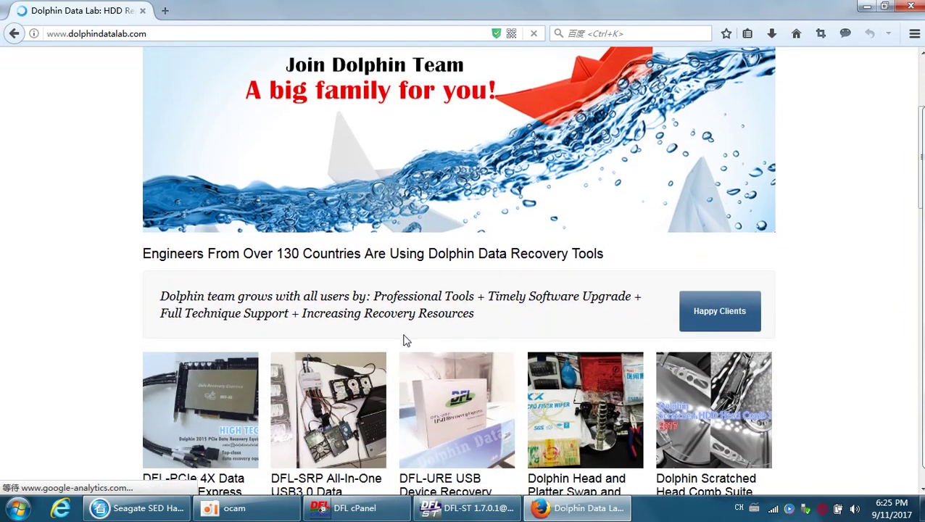
{"action": "scroll", "coordinate": [405, 341], "scroll_direction": "down", "scroll_amount": 5}
{"action": "scroll", "coordinate": [407, 335], "scroll_direction": "up", "scroll_amount": 10}
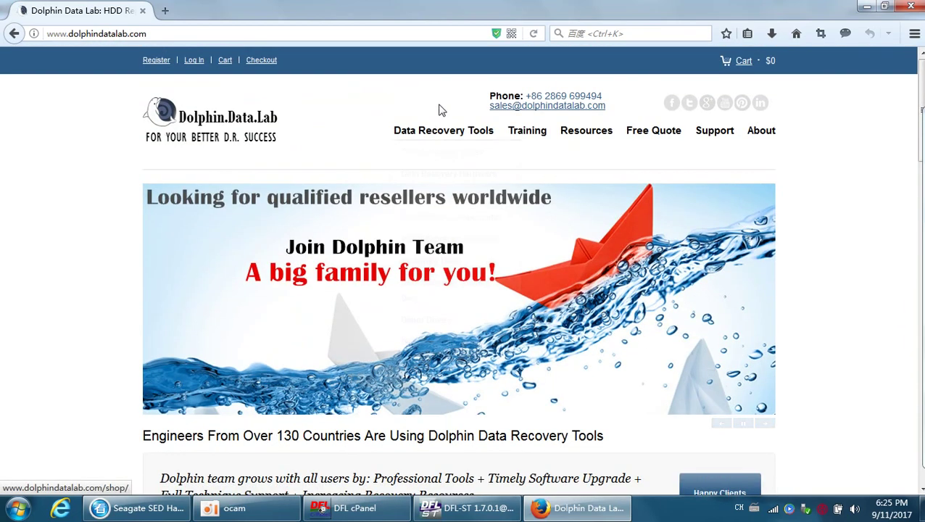
Open the site's Data Recovery Tools shop page and browse the repair equipment and head swap tools
{"action": "left_click", "coordinate": [440, 130]}
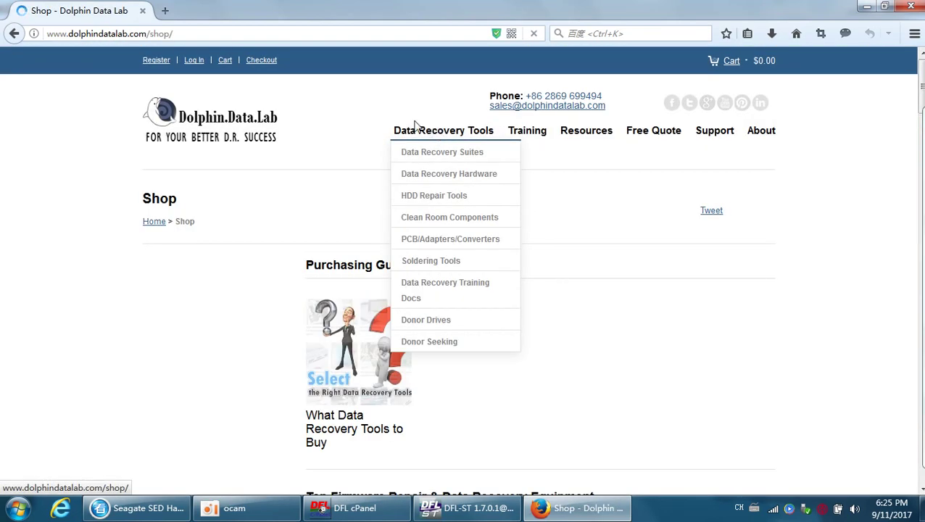
{"action": "scroll", "coordinate": [434, 337], "scroll_direction": "down", "scroll_amount": 5}
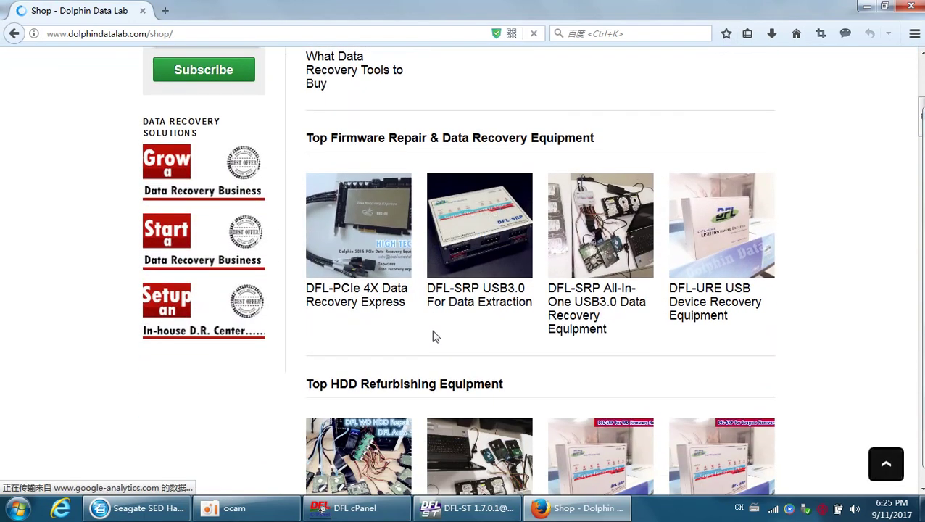
{"action": "scroll", "coordinate": [435, 337], "scroll_direction": "up", "scroll_amount": 5}
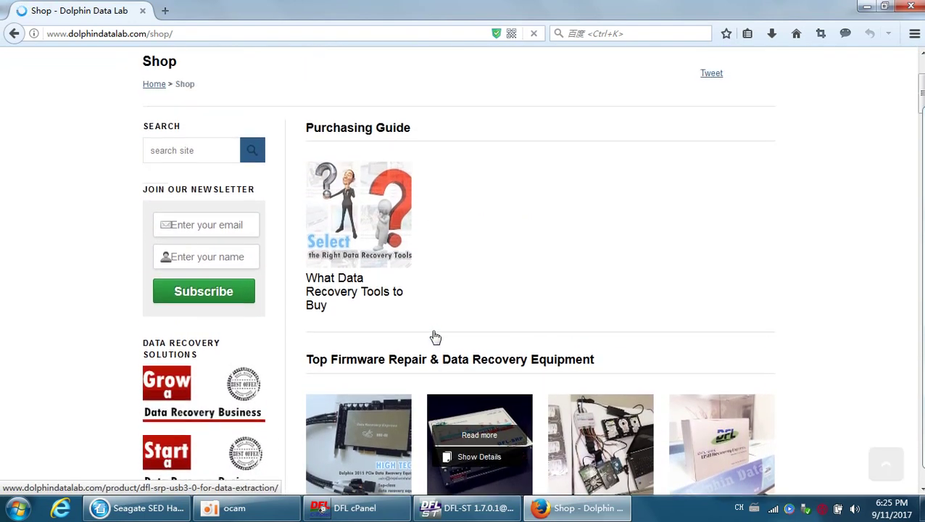
{"action": "scroll", "coordinate": [434, 337], "scroll_direction": "down", "scroll_amount": 5}
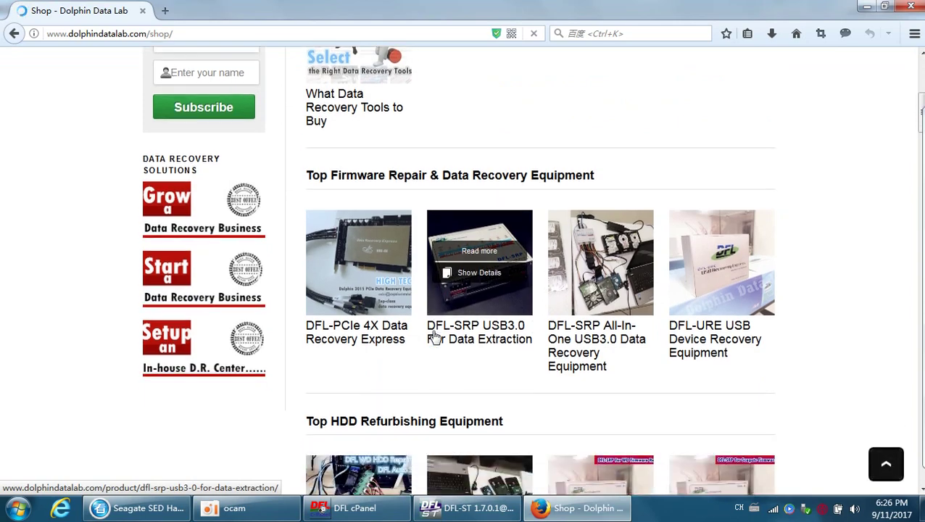
{"action": "scroll", "coordinate": [539, 331], "scroll_direction": "down", "scroll_amount": 5}
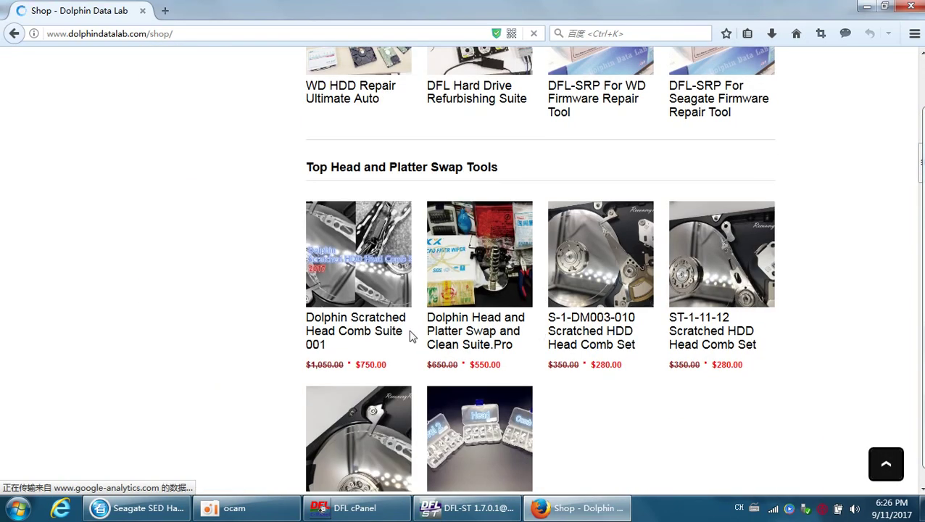
{"action": "scroll", "coordinate": [410, 336], "scroll_direction": "down", "scroll_amount": 1}
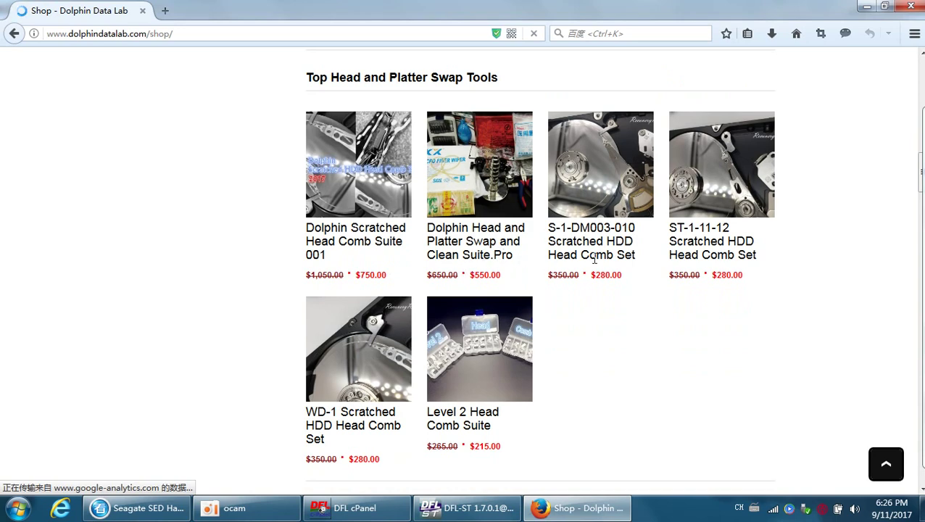
{"action": "scroll", "coordinate": [507, 341], "scroll_direction": "down", "scroll_amount": 1}
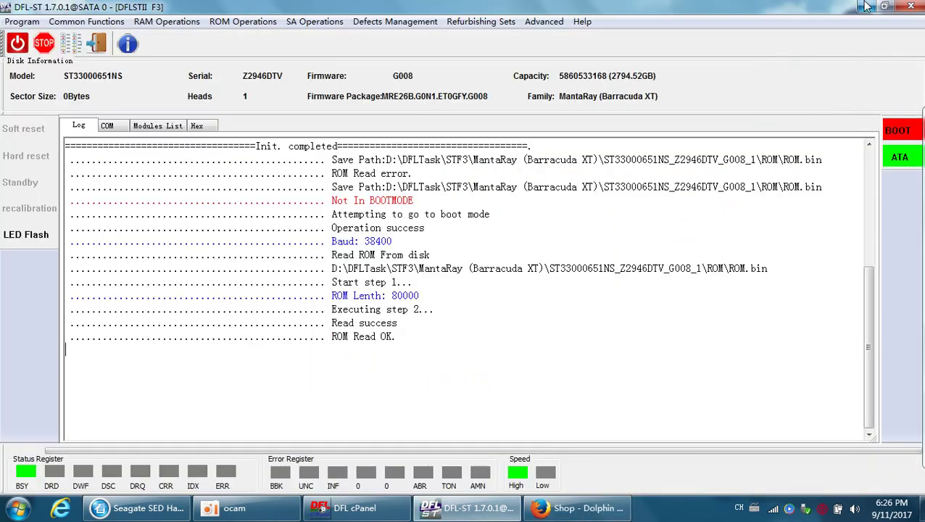
Return to DFL-ST and examine the last log line of the ROM read
{"action": "left_click", "coordinate": [868, 6]}
{"action": "left_click_drag", "start_coordinate": [397, 338], "coordinate": [327, 328]}
{"action": "left_click", "coordinate": [410, 334]}
{"action": "left_click_drag", "start_coordinate": [410, 335], "coordinate": [318, 335]}
{"action": "left_click", "coordinate": [486, 346]}
Generate an unlock ROM from the external file ROM.bin and save it as UnlockRom.bin in the same ROM folder
{"action": "left_click", "coordinate": [241, 22]}
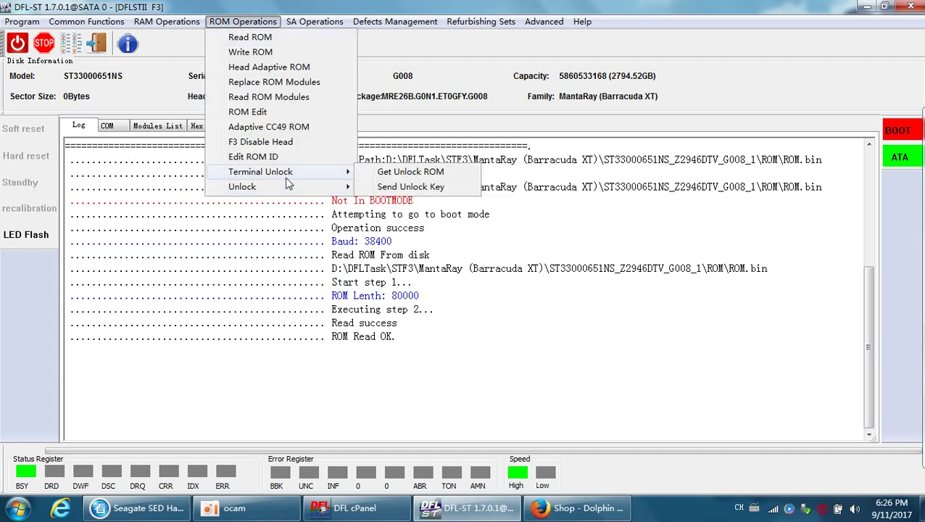
{"action": "mouse_move", "coordinate": [276, 187]}
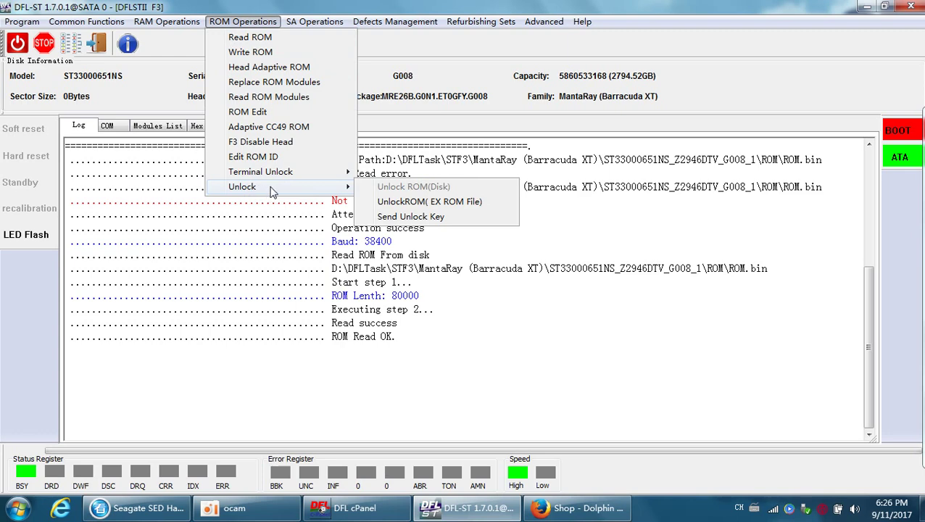
{"action": "left_click", "coordinate": [418, 203]}
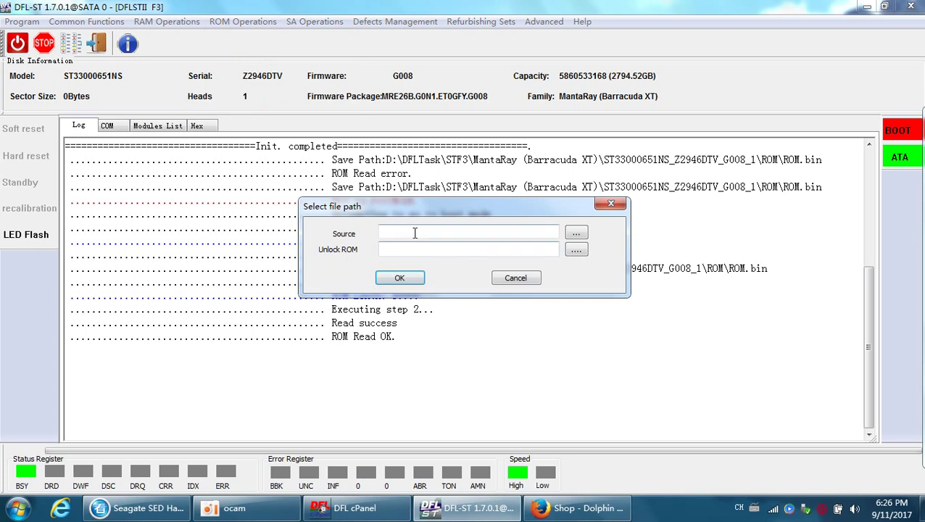
{"action": "left_click", "coordinate": [576, 233]}
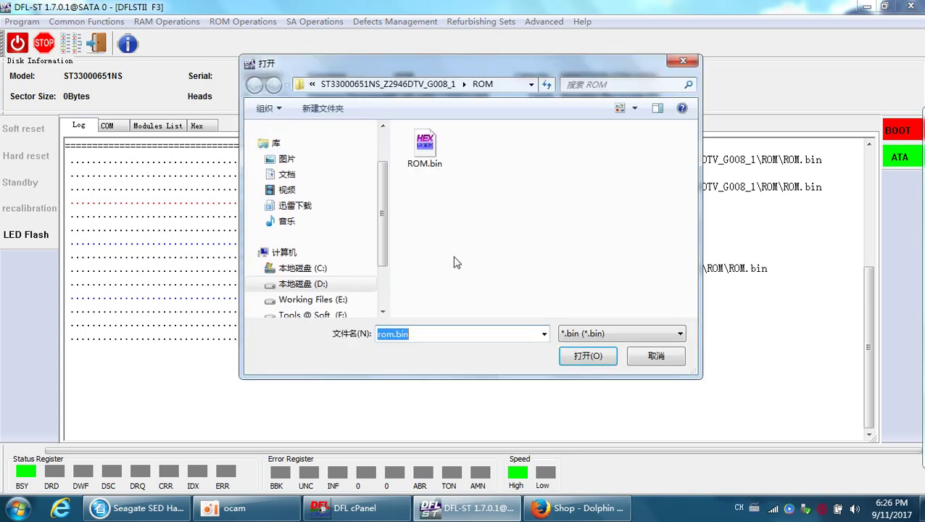
{"action": "double_click", "coordinate": [425, 160]}
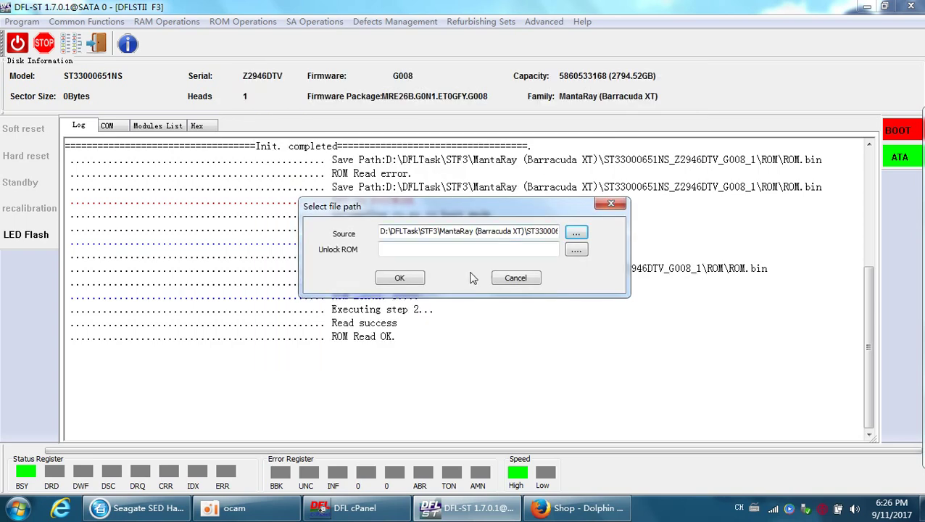
{"action": "left_click", "coordinate": [575, 250]}
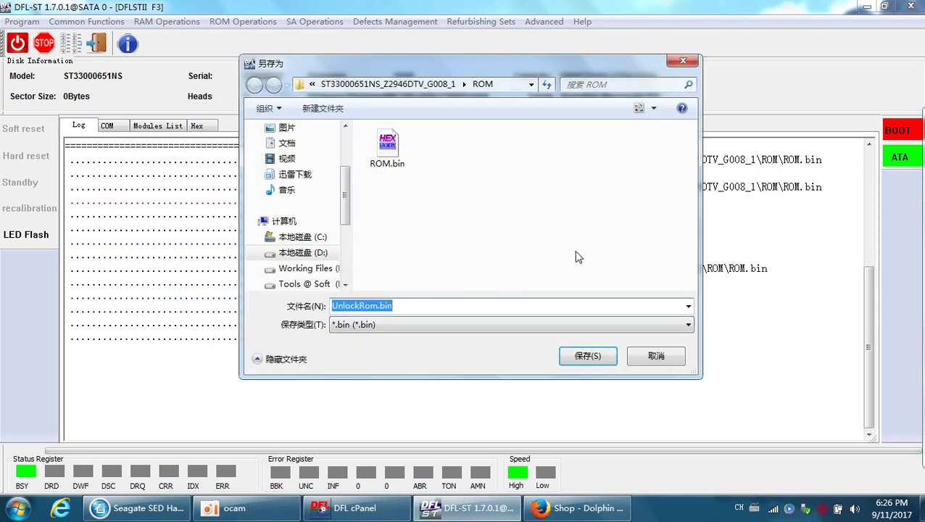
{"action": "left_click", "coordinate": [408, 306]}
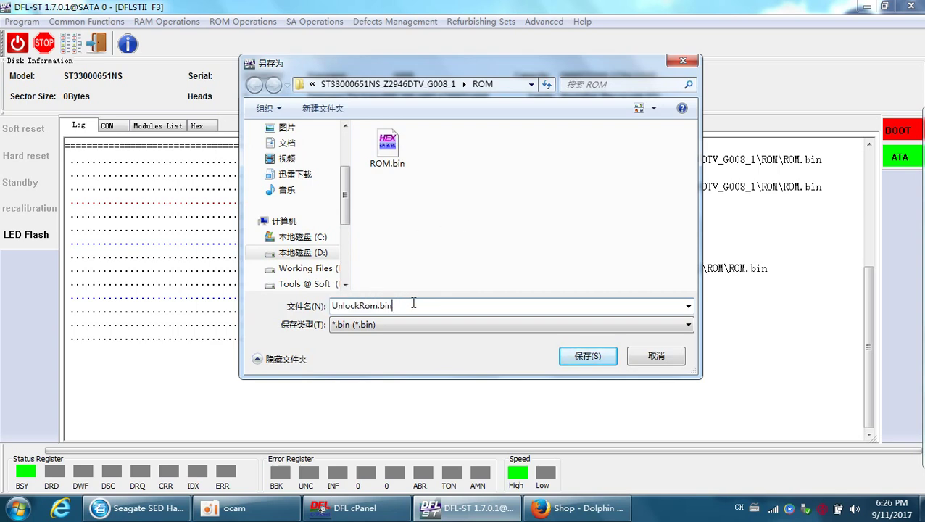
{"action": "left_click", "coordinate": [585, 356]}
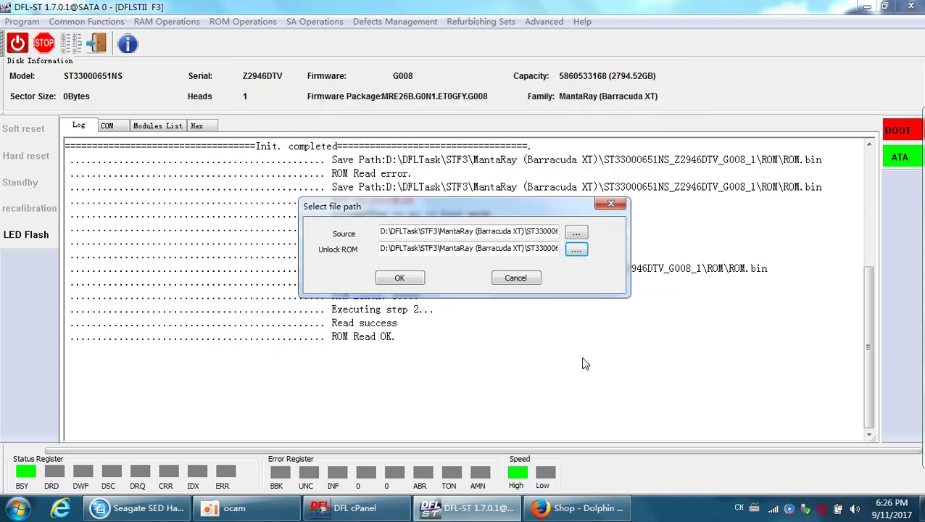
{"action": "left_click", "coordinate": [400, 280]}
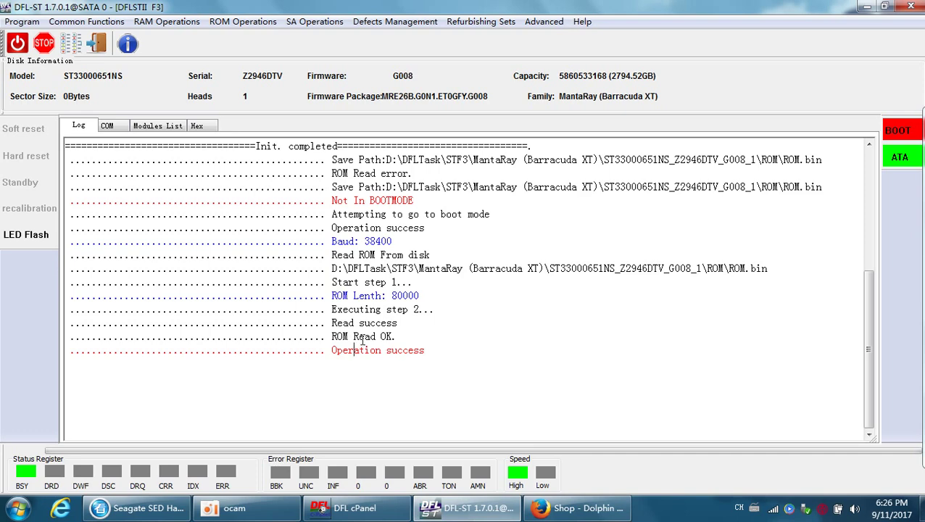
Start writing ROM.bin to the drive at 38400 baud with the Without Short and 4K Drives options, and stop the write
{"action": "left_click", "coordinate": [241, 21]}
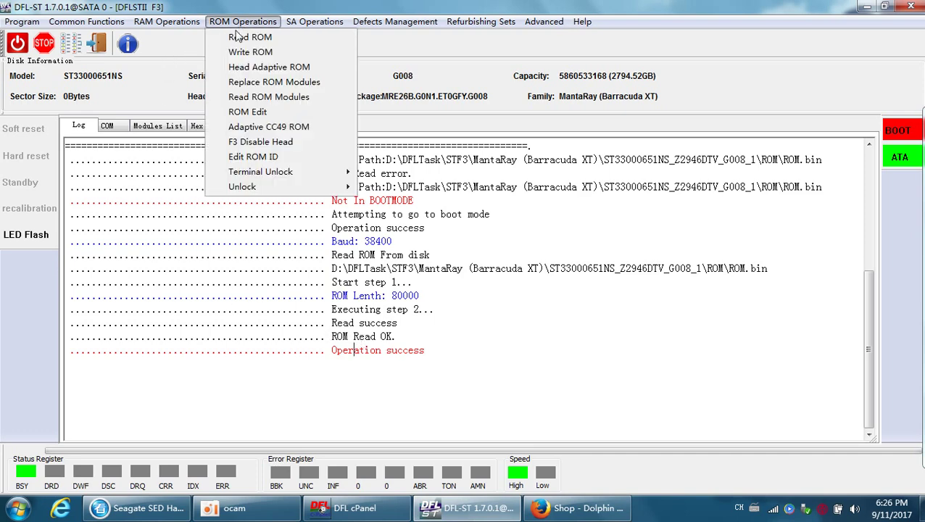
{"action": "left_click", "coordinate": [250, 52]}
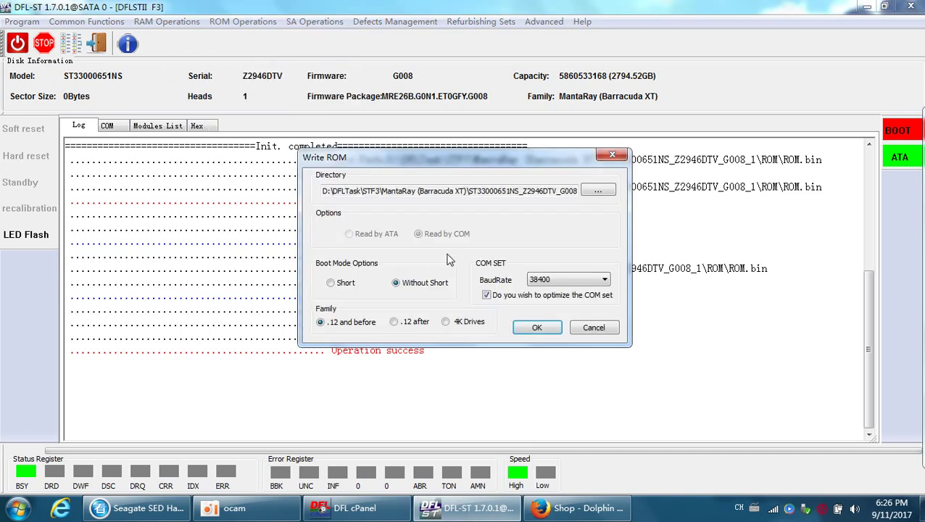
{"action": "left_click_drag", "start_coordinate": [506, 159], "coordinate": [422, 156]}
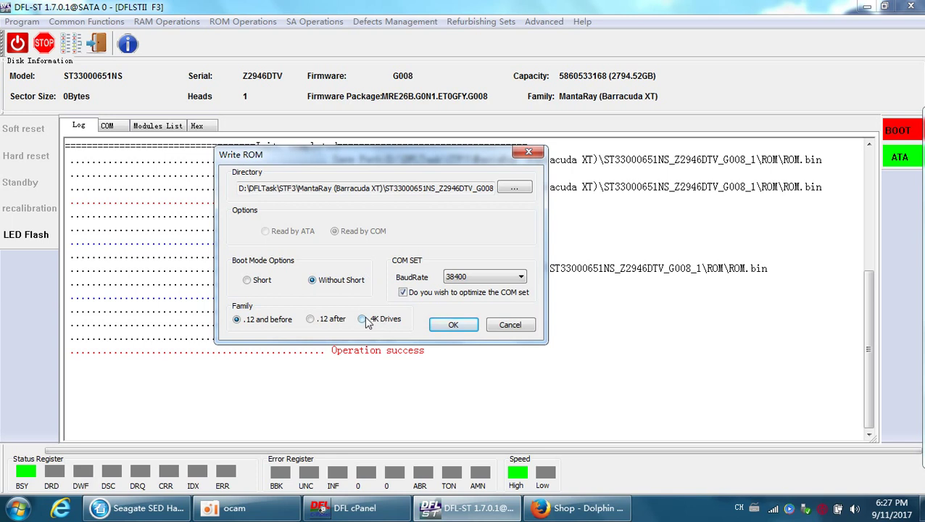
{"action": "left_click", "coordinate": [467, 279]}
{"action": "left_click", "coordinate": [452, 325]}
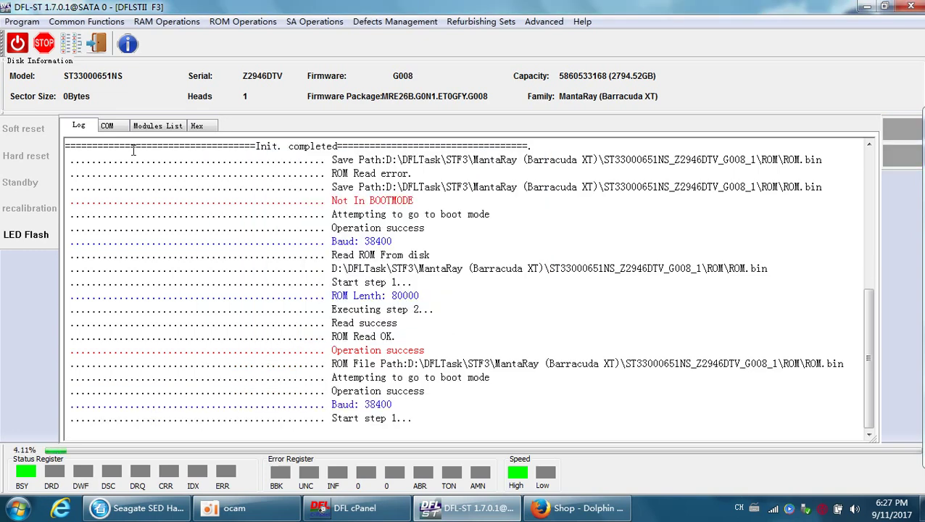
{"action": "left_click", "coordinate": [44, 45]}
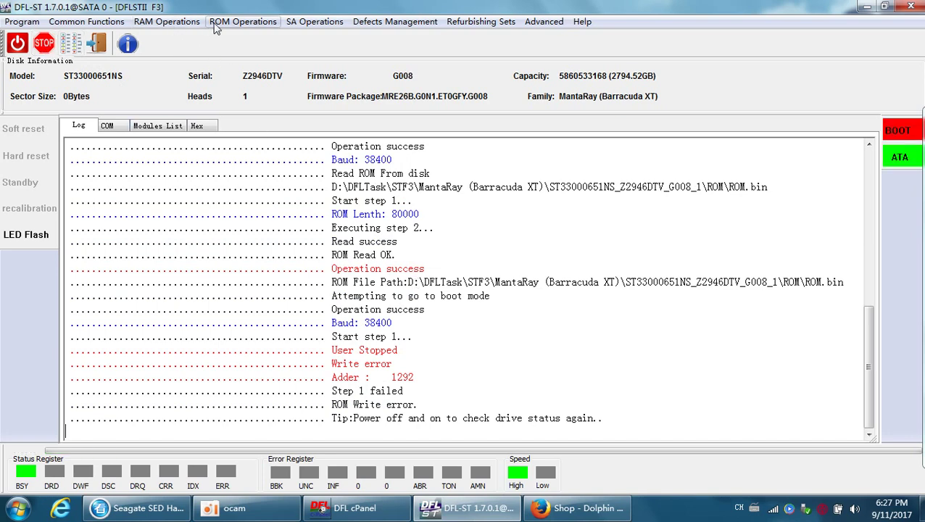
Set up a new ROM write with UnlockRom.bin as the file, replacing ROM.bin
{"action": "left_click", "coordinate": [236, 21]}
{"action": "left_click", "coordinate": [268, 53]}
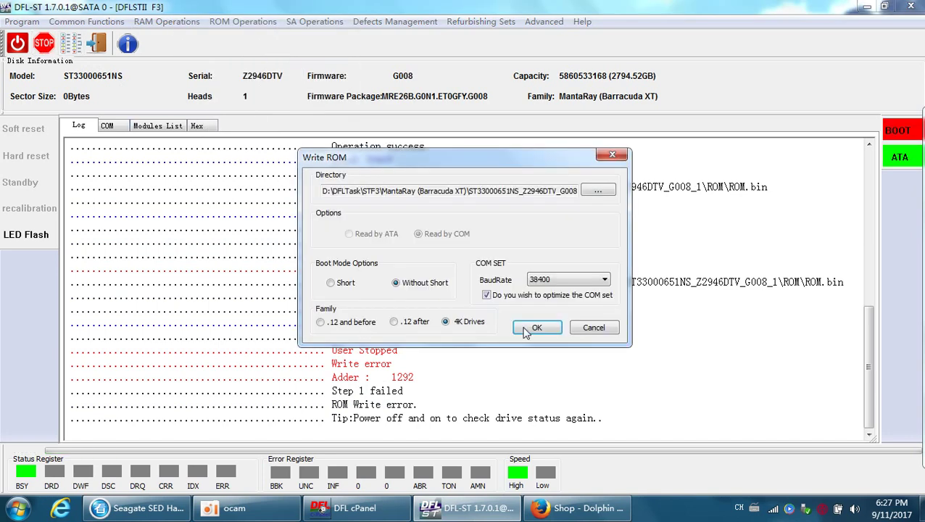
{"action": "left_click_drag", "start_coordinate": [559, 191], "coordinate": [579, 191]}
{"action": "left_click", "coordinate": [549, 188]}
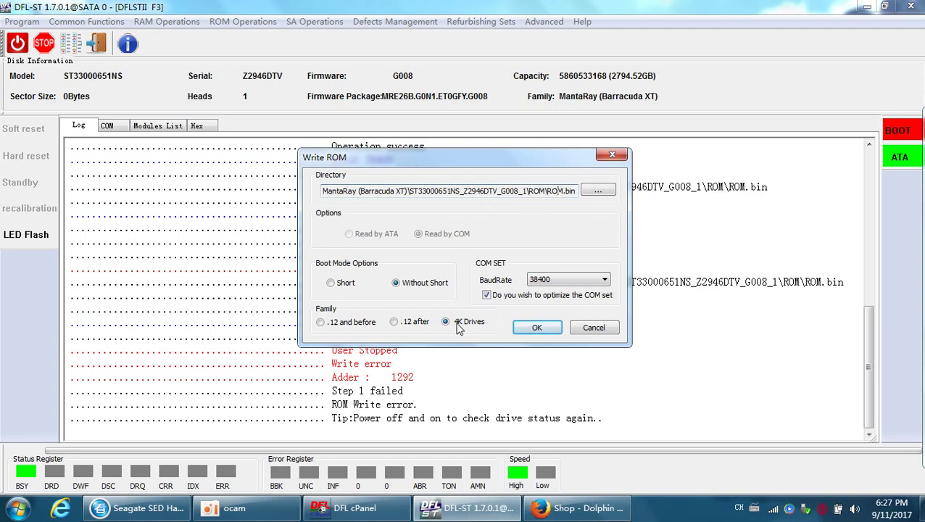
{"action": "left_click", "coordinate": [598, 190]}
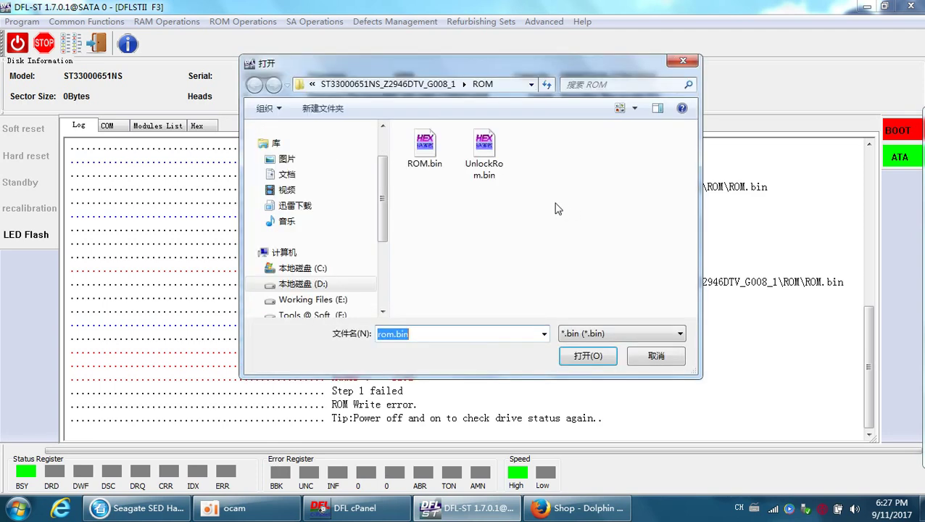
{"action": "double_click", "coordinate": [480, 152]}
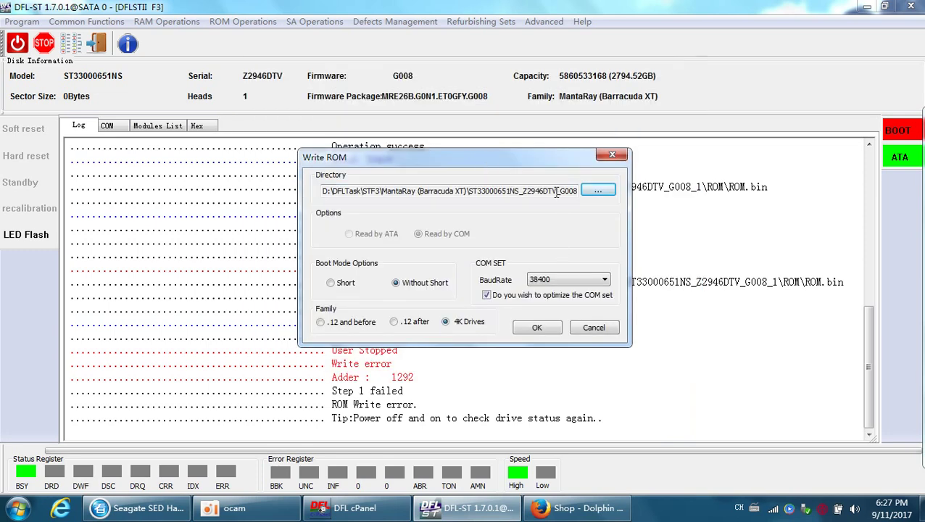
Check the UnlockRom.bin path and write it to the drive at 38400 baud with the Without Short and 4K Drives options
{"action": "left_click_drag", "start_coordinate": [558, 191], "coordinate": [622, 193]}
{"action": "left_click", "coordinate": [534, 190]}
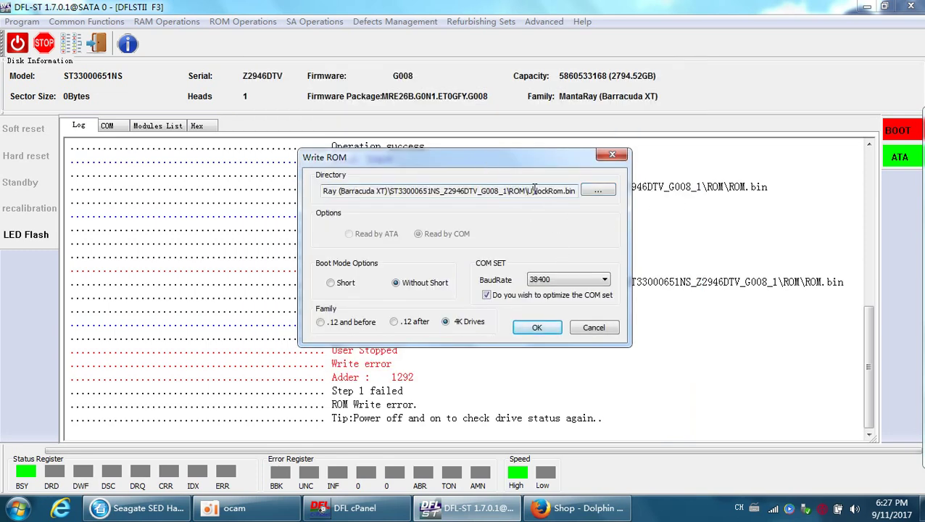
{"action": "left_click_drag", "start_coordinate": [507, 190], "coordinate": [618, 190]}
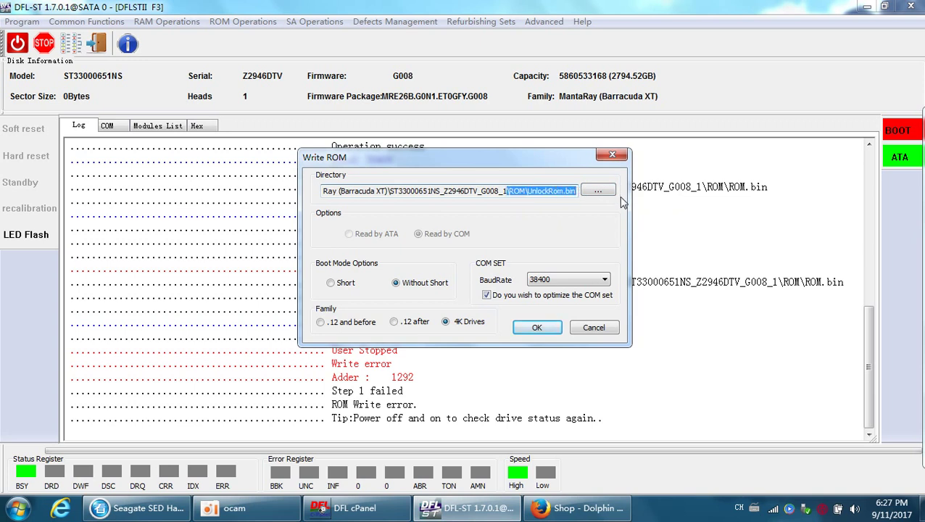
{"action": "left_click", "coordinate": [522, 192]}
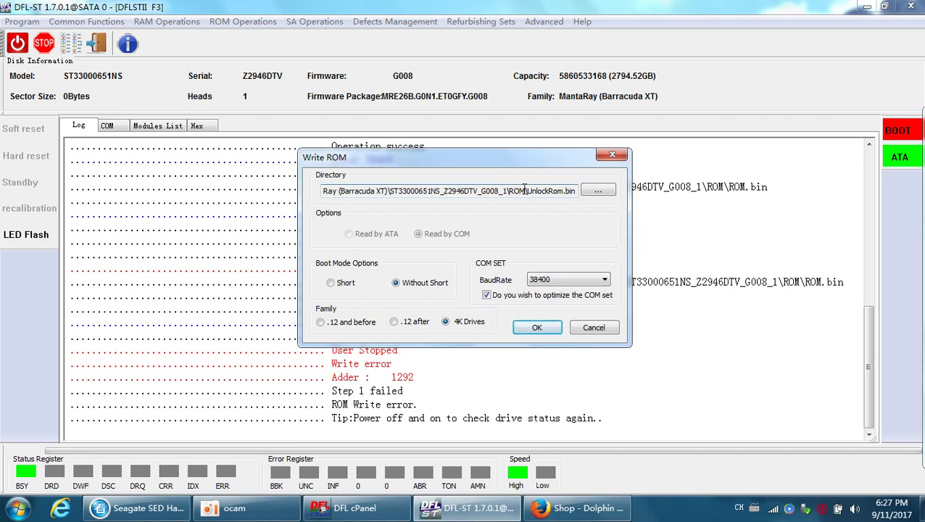
{"action": "left_click_drag", "start_coordinate": [525, 191], "coordinate": [623, 192]}
{"action": "left_click", "coordinate": [535, 192]}
{"action": "left_click", "coordinate": [538, 327]}
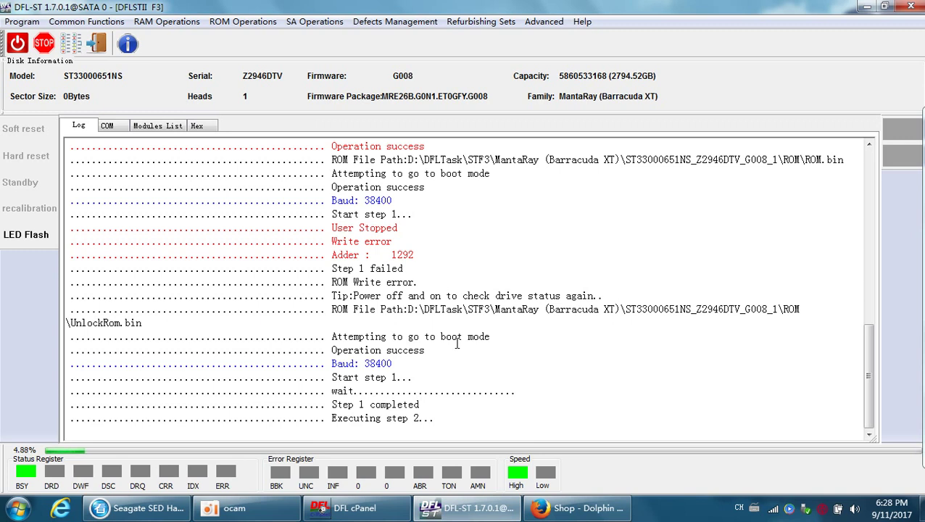
{"action": "left_click", "coordinate": [261, 21]}
{"action": "mouse_move", "coordinate": [261, 186]}
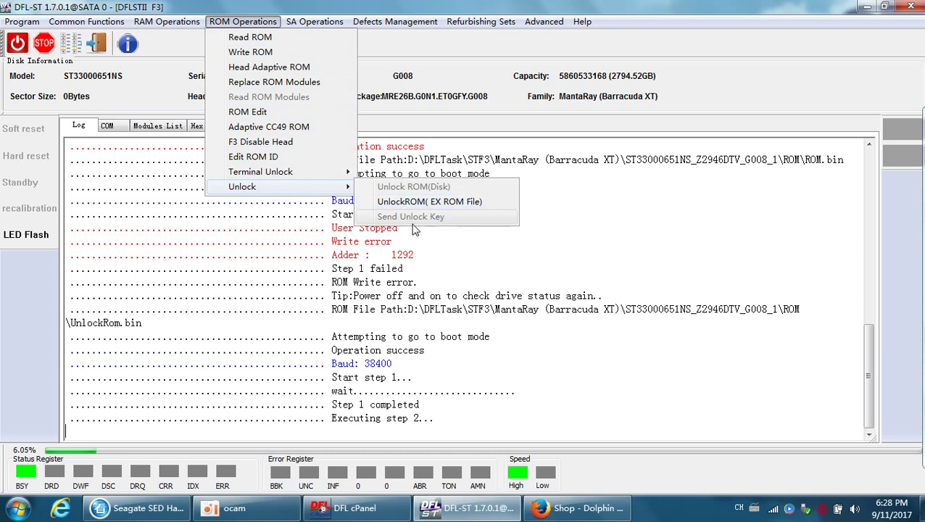
{"action": "left_click", "coordinate": [386, 309]}
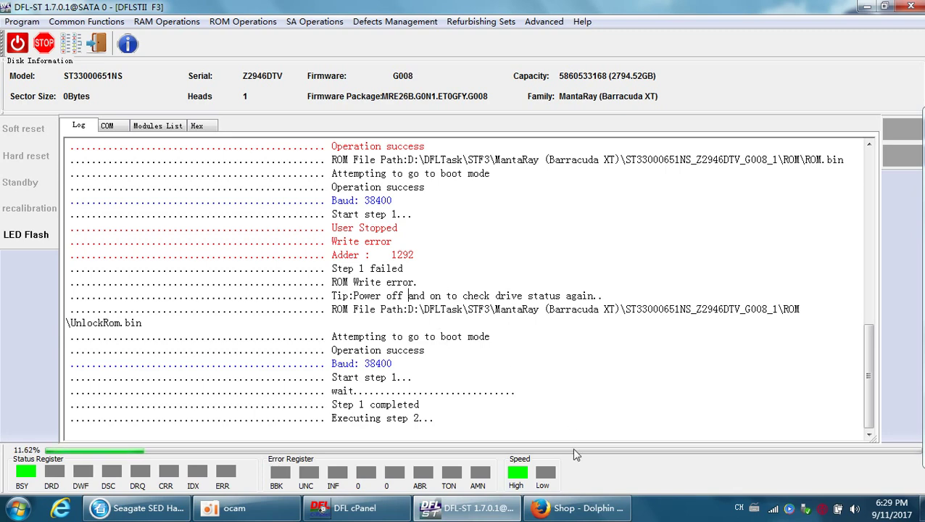
Switch to the Dolphin Data Lab shop in Firefox and examine its recovery equipment, refurbishing equipment and head and platter swap tools
{"action": "left_click", "coordinate": [578, 507]}
{"action": "scroll", "coordinate": [516, 429], "scroll_direction": "down", "scroll_amount": 3}
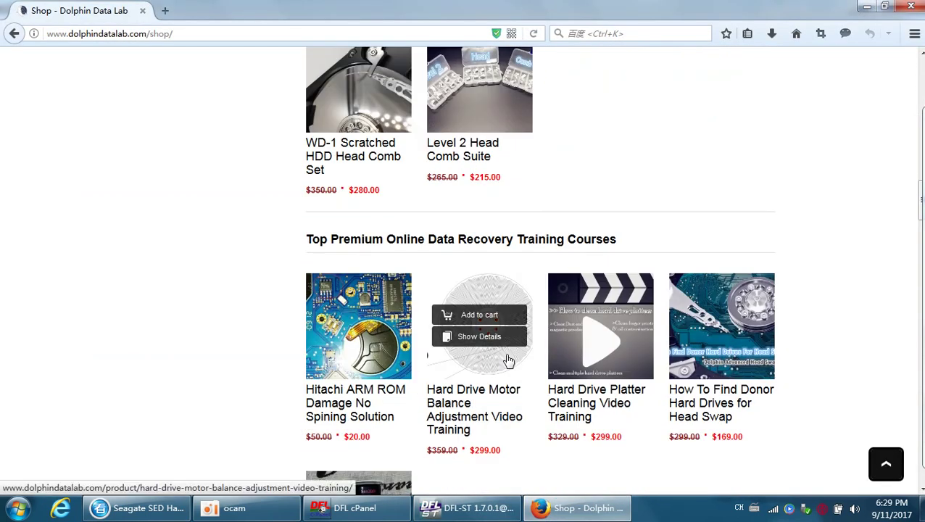
{"action": "scroll", "coordinate": [517, 362], "scroll_direction": "up", "scroll_amount": 3}
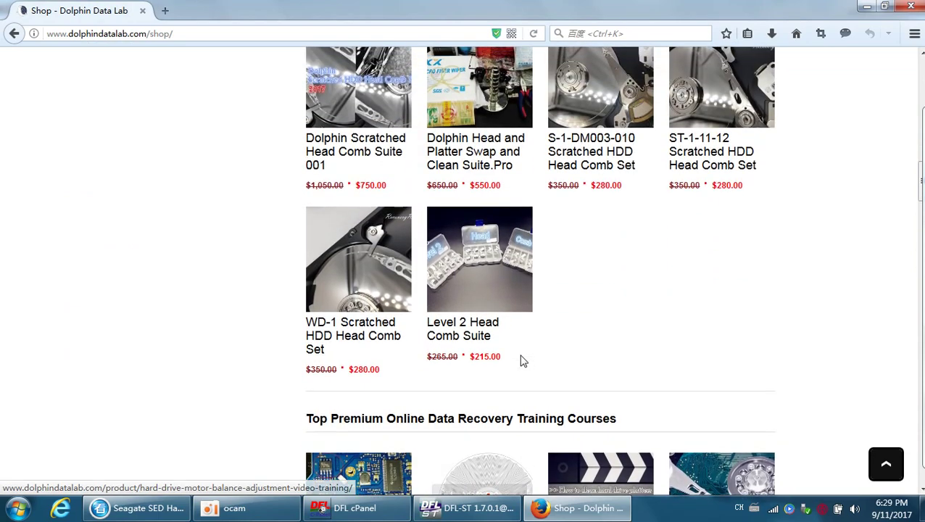
{"action": "scroll", "coordinate": [525, 361], "scroll_direction": "up", "scroll_amount": 4}
{"action": "scroll", "coordinate": [529, 360], "scroll_direction": "up", "scroll_amount": 3}
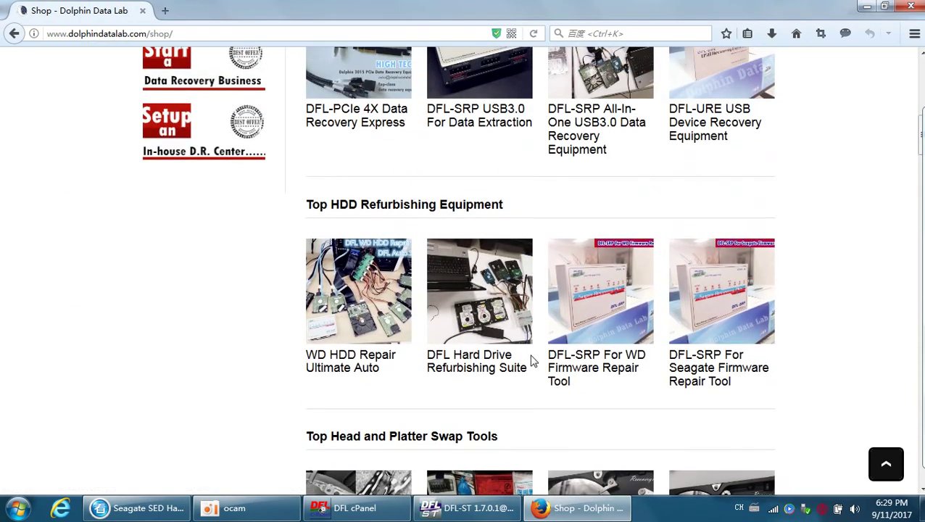
{"action": "scroll", "coordinate": [533, 361], "scroll_direction": "up", "scroll_amount": 7}
{"action": "scroll", "coordinate": [533, 361], "scroll_direction": "down", "scroll_amount": 3}
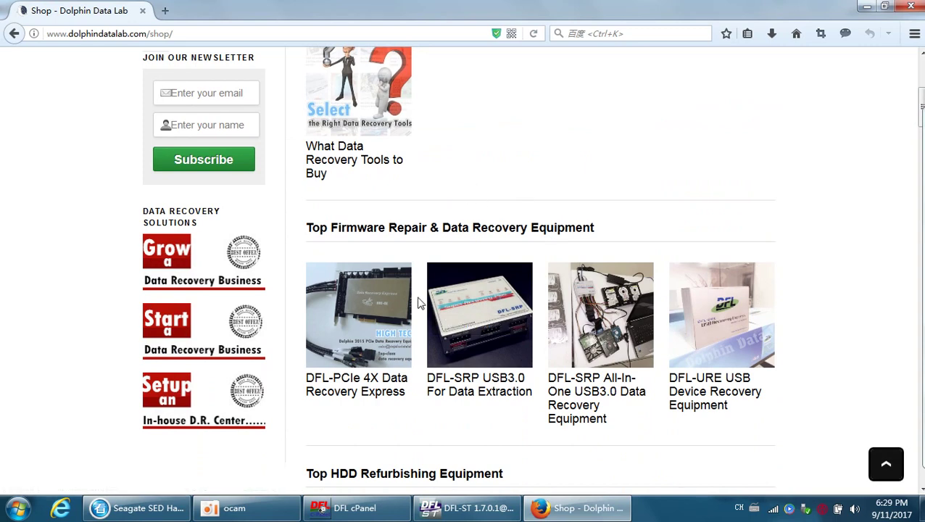
{"action": "scroll", "coordinate": [418, 303], "scroll_direction": "down", "scroll_amount": 3}
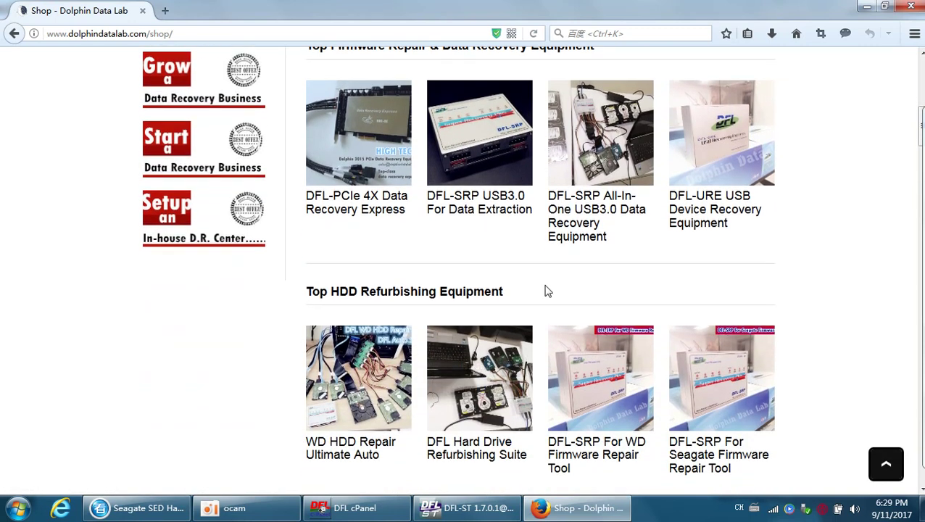
{"action": "scroll", "coordinate": [547, 291], "scroll_direction": "down", "scroll_amount": 3}
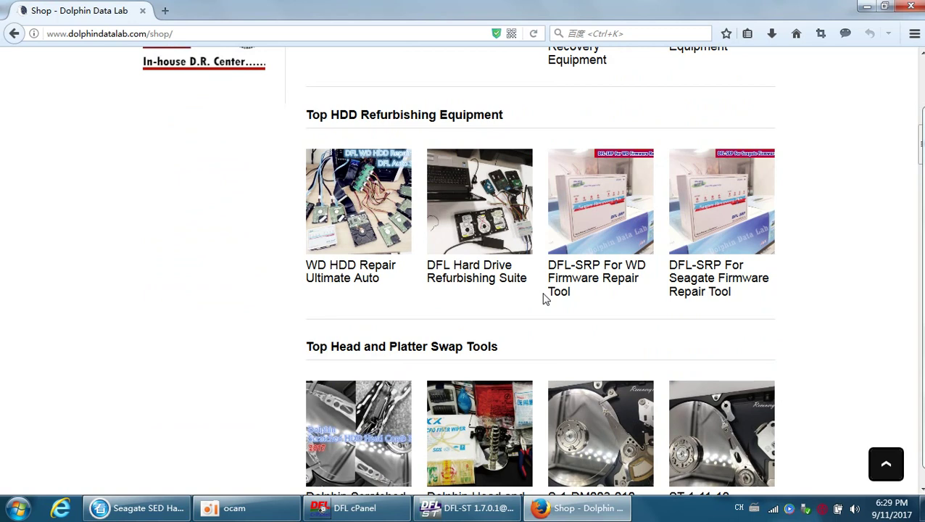
{"action": "scroll", "coordinate": [544, 298], "scroll_direction": "down", "scroll_amount": 3}
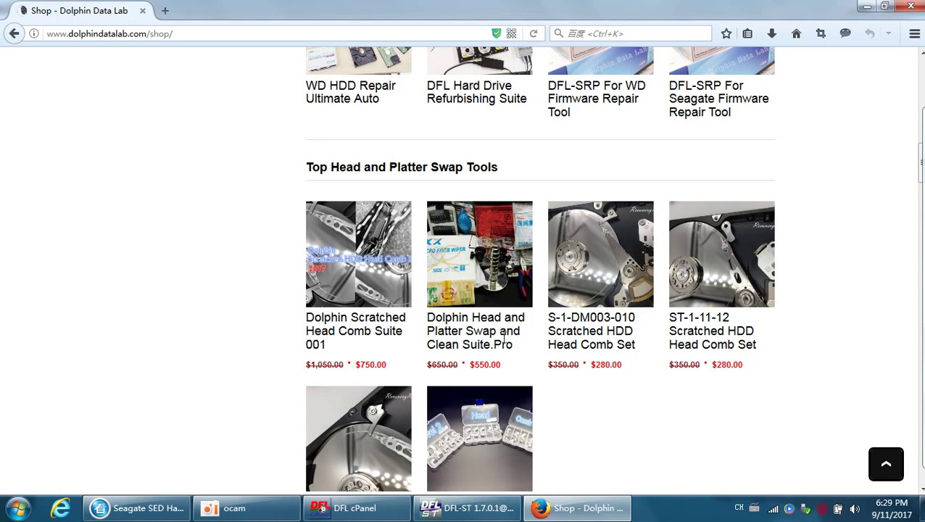
{"action": "scroll", "coordinate": [517, 350], "scroll_direction": "down", "scroll_amount": 3}
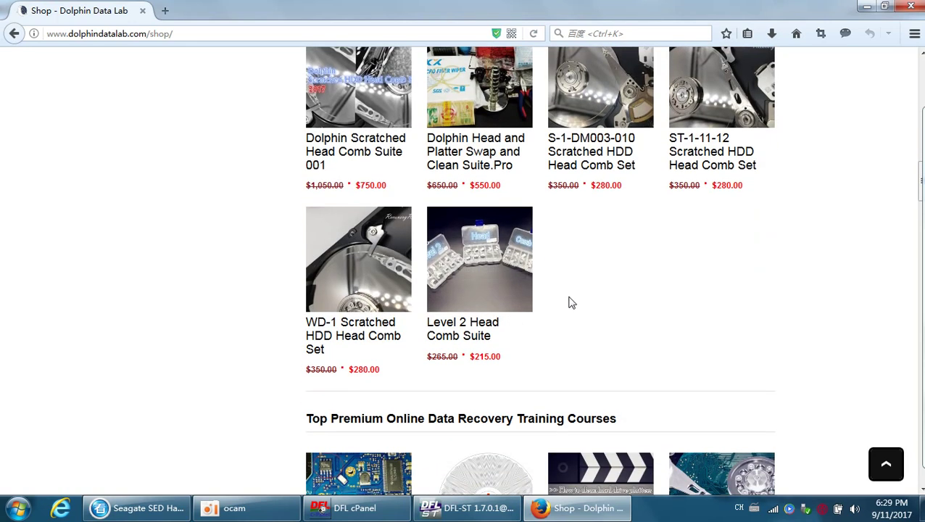
{"action": "scroll", "coordinate": [501, 287], "scroll_direction": "up", "scroll_amount": 3}
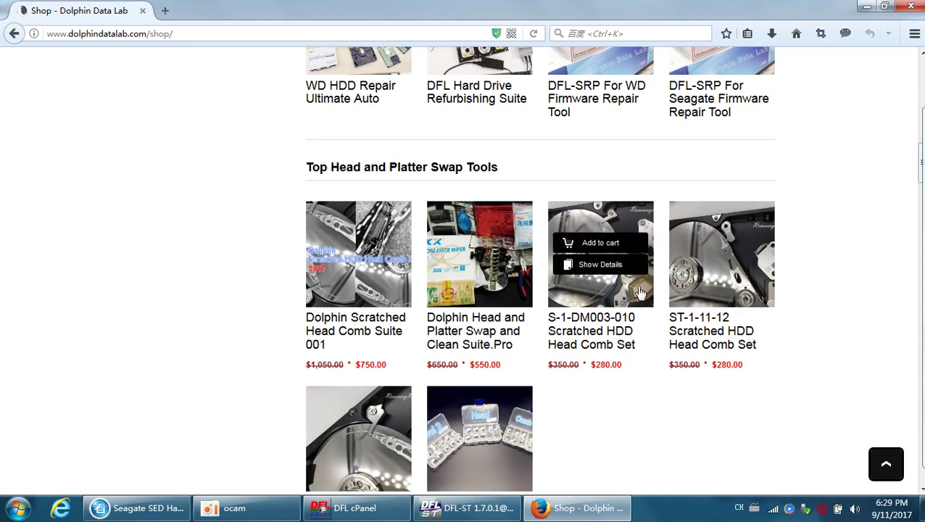
{"action": "mouse_move", "coordinate": [604, 303]}
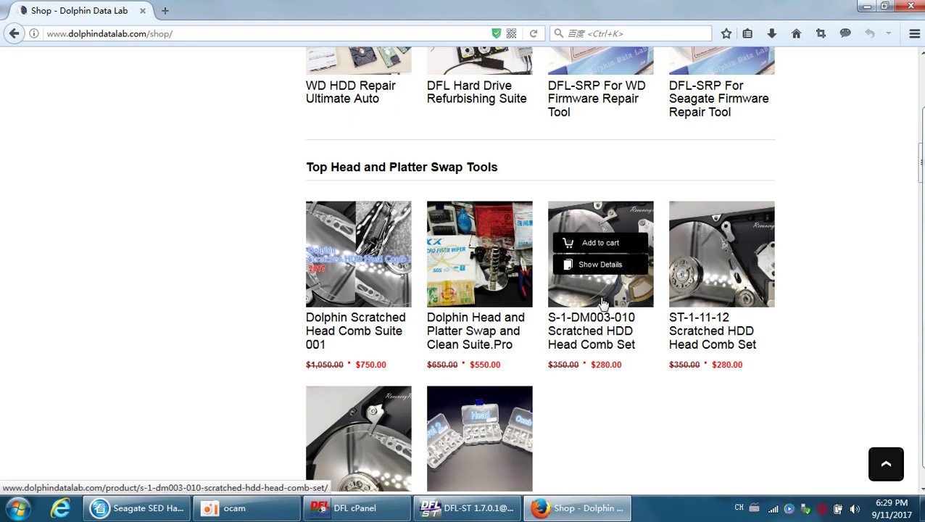
{"action": "scroll", "coordinate": [617, 293], "scroll_direction": "down", "scroll_amount": 2}
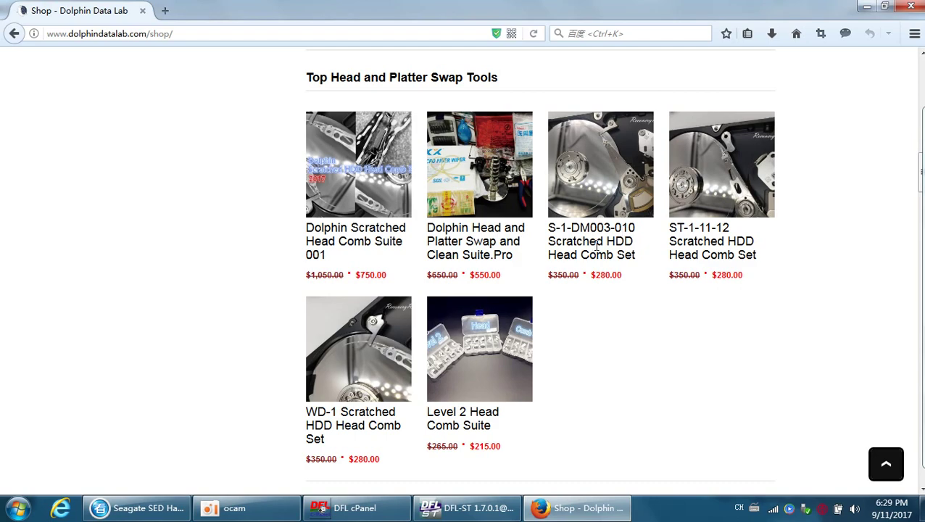
Look over the whole shop page again, from the purchasing guide to the premium online training courses
{"action": "scroll", "coordinate": [591, 260], "scroll_direction": "up", "scroll_amount": 10}
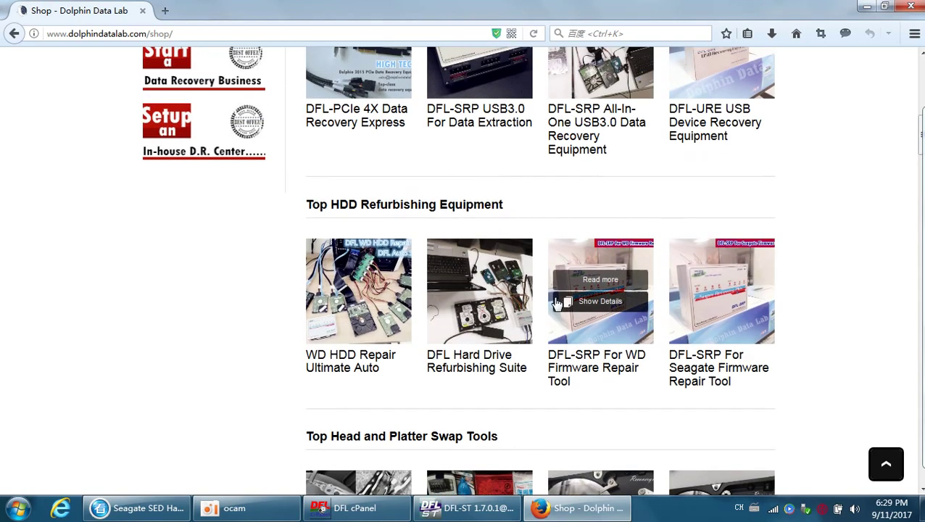
{"action": "scroll", "coordinate": [555, 304], "scroll_direction": "up", "scroll_amount": 10}
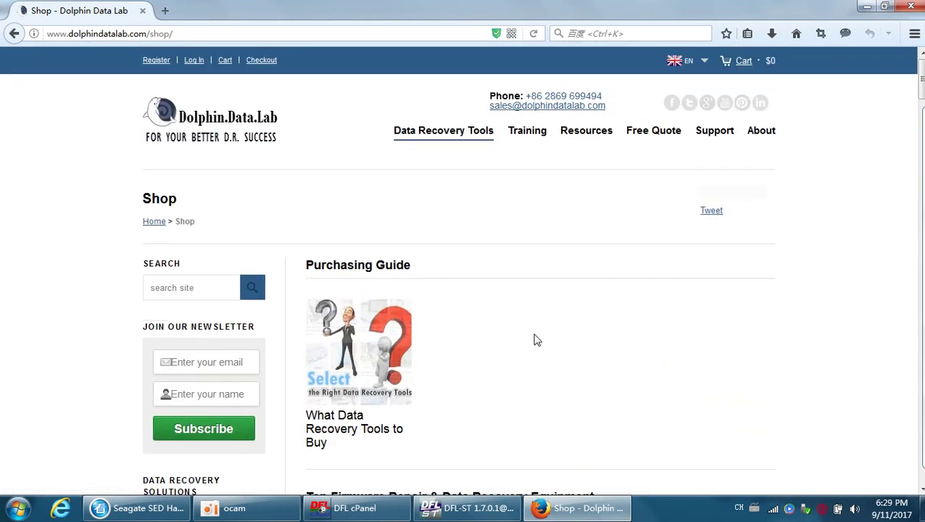
{"action": "scroll", "coordinate": [551, 332], "scroll_direction": "down", "scroll_amount": 6}
{"action": "scroll", "coordinate": [567, 324], "scroll_direction": "down", "scroll_amount": 11}
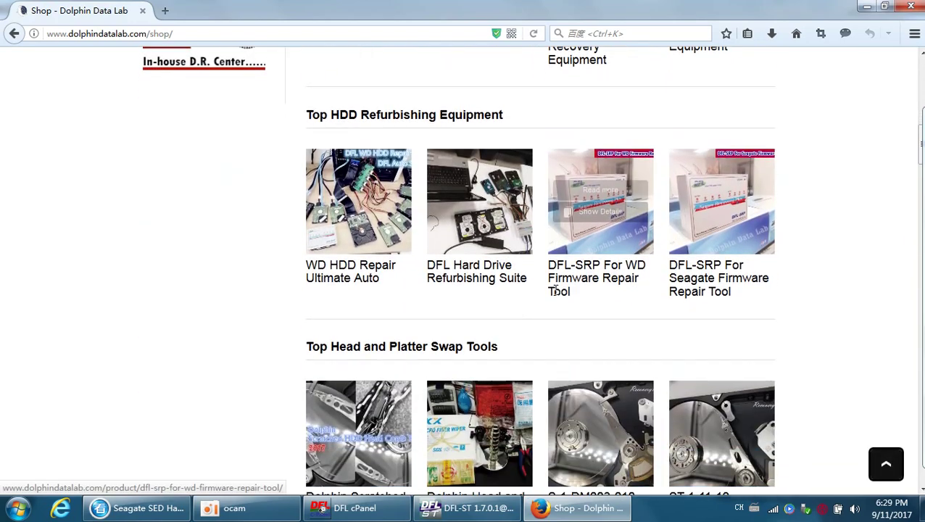
{"action": "scroll", "coordinate": [535, 290], "scroll_direction": "down", "scroll_amount": 3}
{"action": "scroll", "coordinate": [553, 304], "scroll_direction": "down", "scroll_amount": 6}
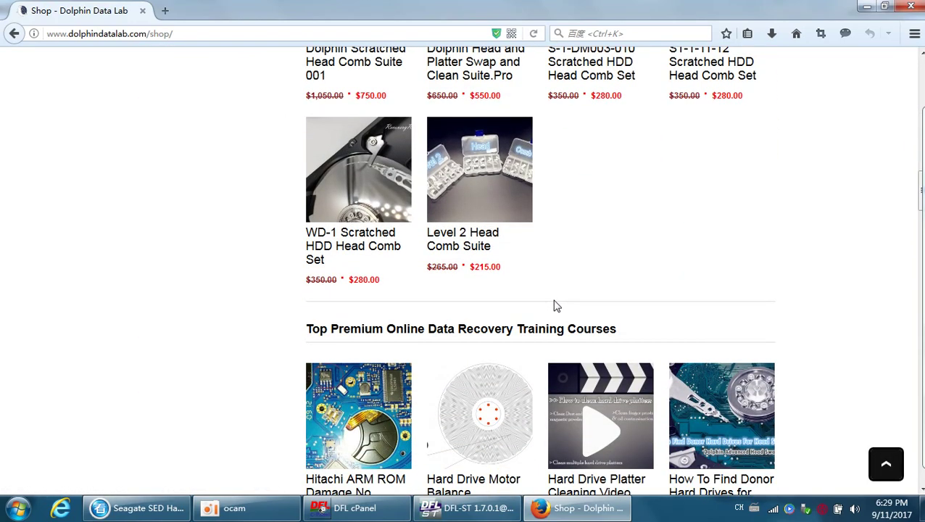
{"action": "scroll", "coordinate": [530, 326], "scroll_direction": "down", "scroll_amount": 6}
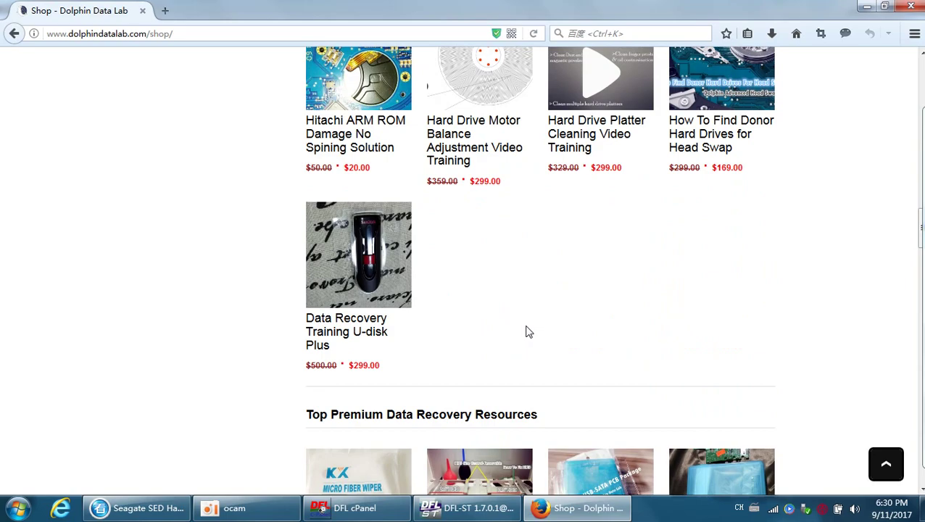
{"action": "scroll", "coordinate": [528, 332], "scroll_direction": "up", "scroll_amount": 20}
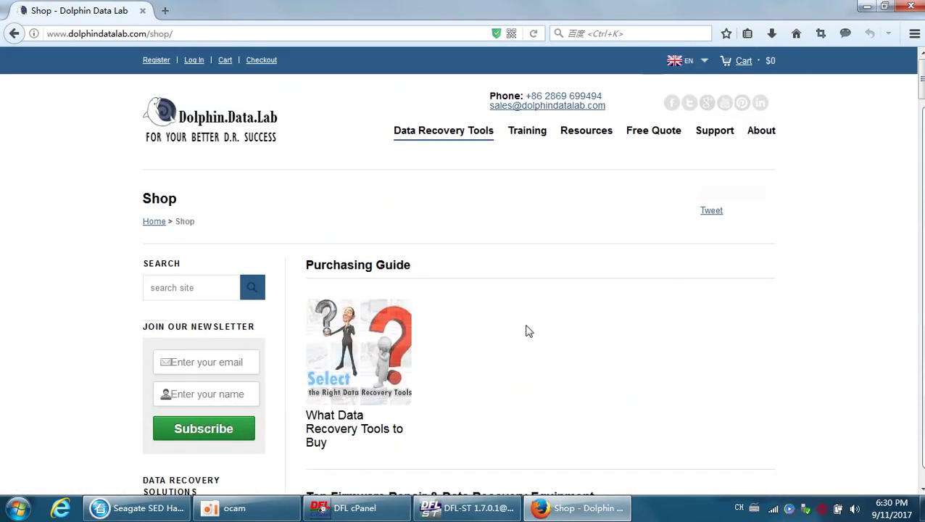
{"action": "left_click", "coordinate": [166, 10]}
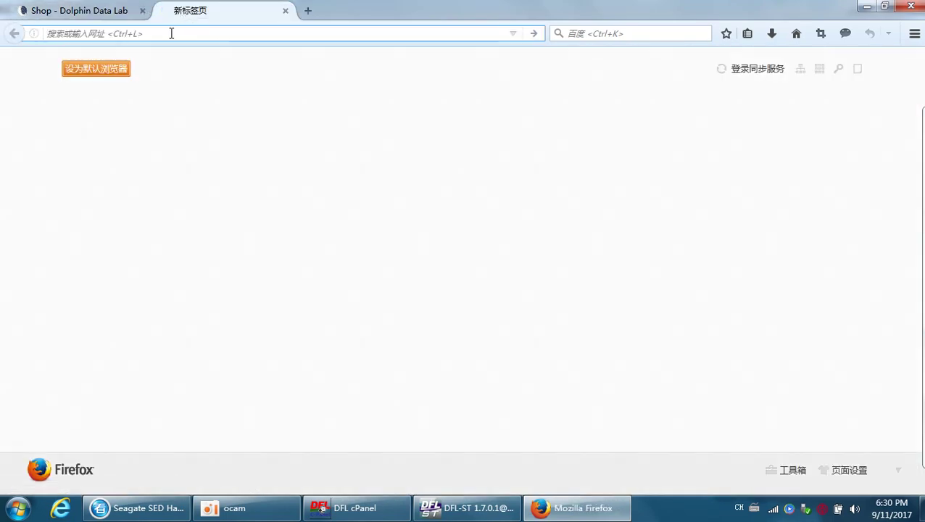
{"action": "type", "text": "hddheadtools.com/"}
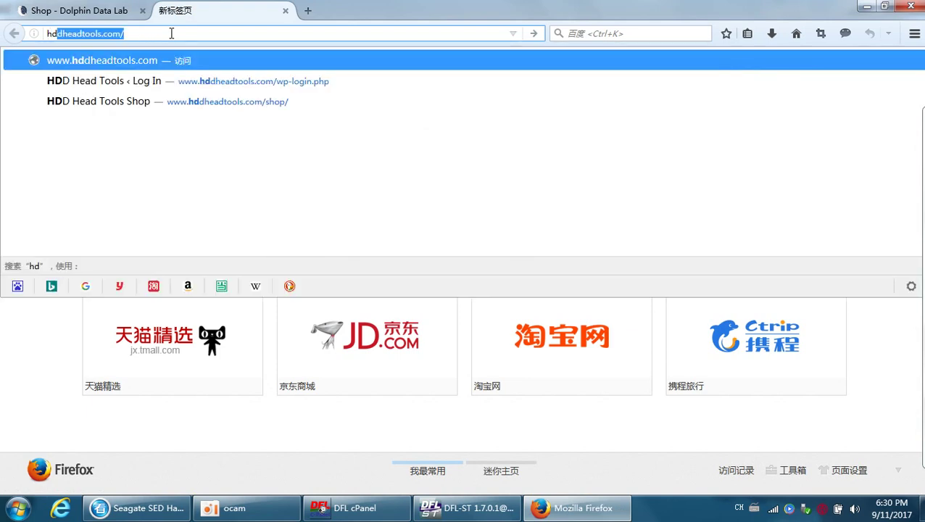
{"action": "key", "text": "Return"}
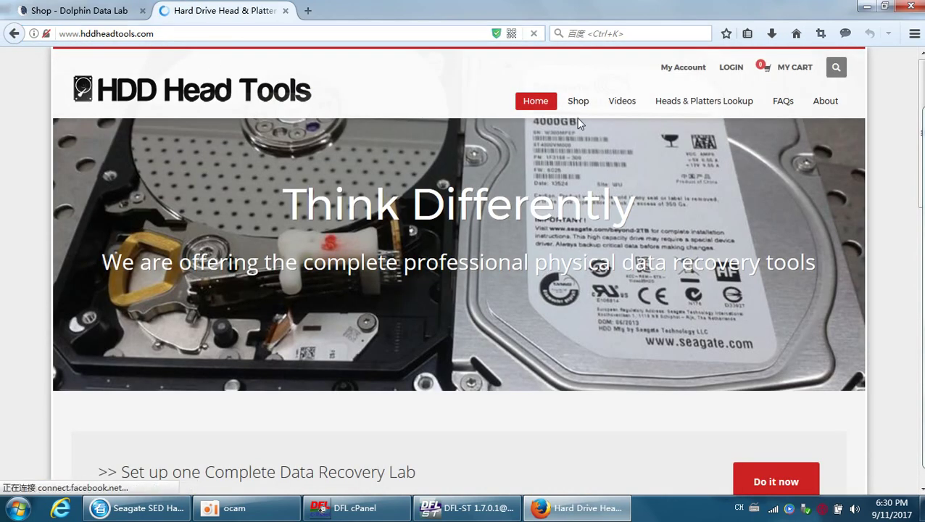
{"action": "left_click", "coordinate": [577, 101]}
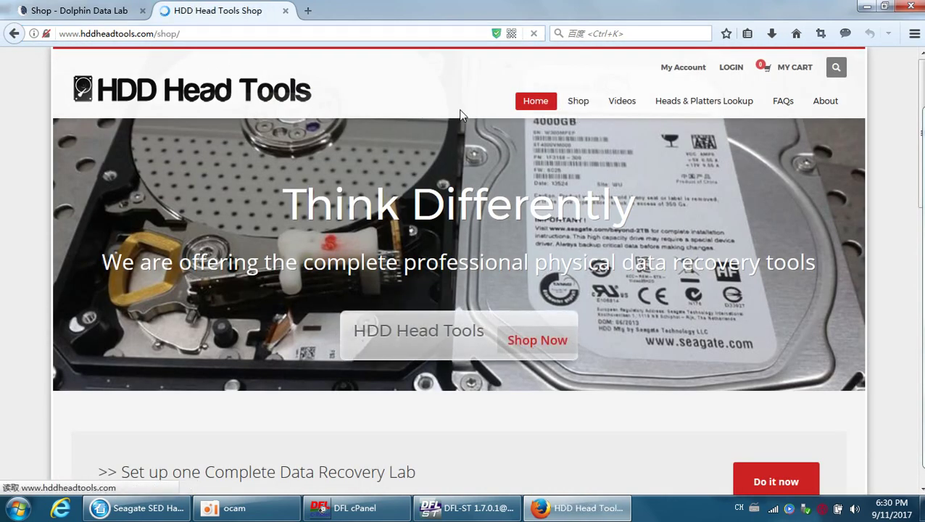
Examine the head combs, platter swap tools and other products listed in the HDD Head Tools shop
{"action": "scroll", "coordinate": [521, 194], "scroll_direction": "down", "scroll_amount": 5}
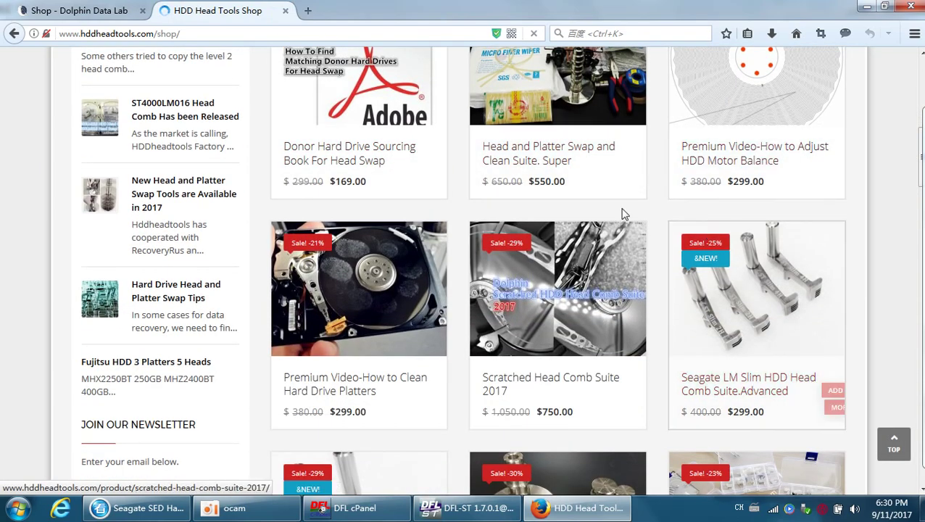
{"action": "mouse_move", "coordinate": [635, 193]}
{"action": "scroll", "coordinate": [635, 193], "scroll_direction": "up", "scroll_amount": 2}
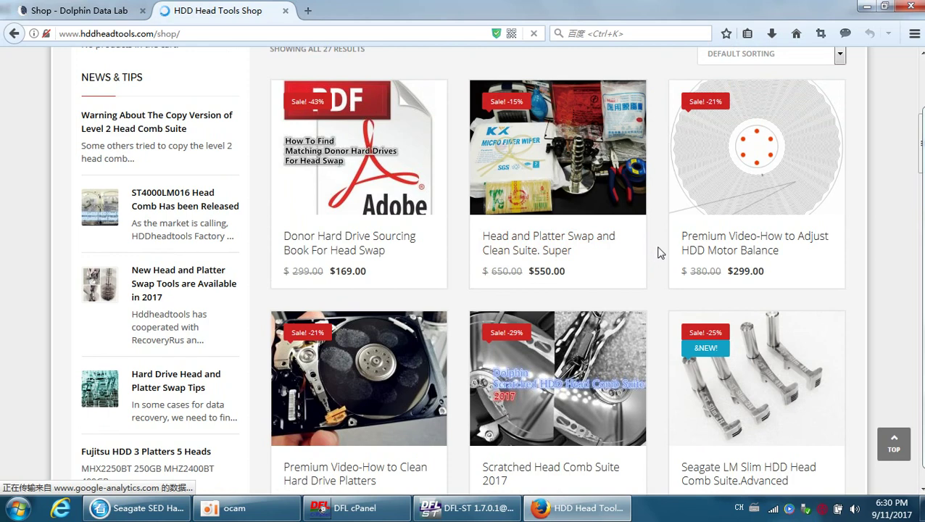
{"action": "scroll", "coordinate": [660, 253], "scroll_direction": "down", "scroll_amount": 4}
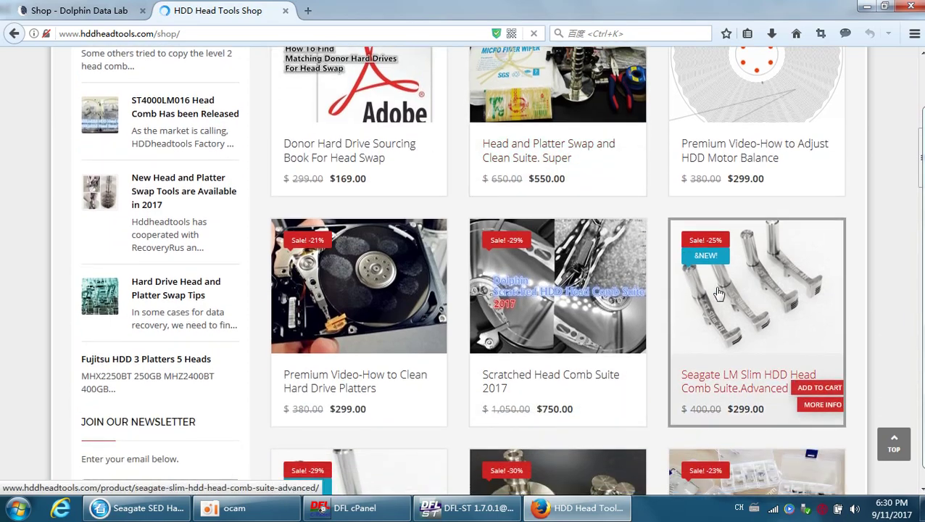
{"action": "scroll", "coordinate": [728, 291], "scroll_direction": "down", "scroll_amount": 3}
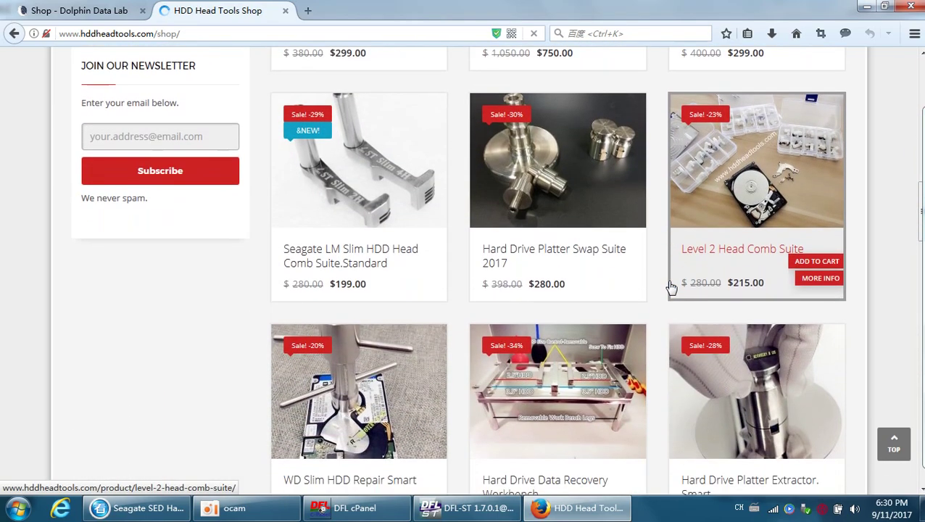
{"action": "scroll", "coordinate": [671, 286], "scroll_direction": "down", "scroll_amount": 4}
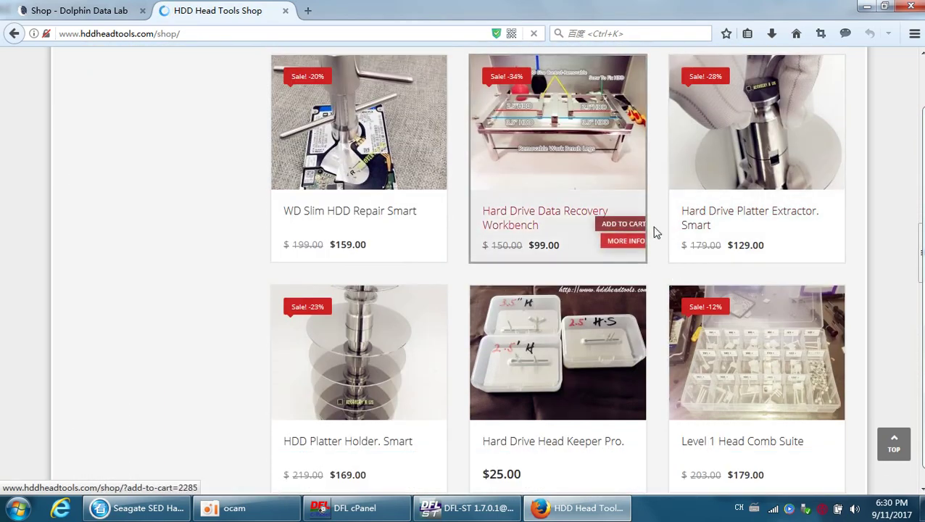
{"action": "scroll", "coordinate": [660, 303], "scroll_direction": "down", "scroll_amount": 13}
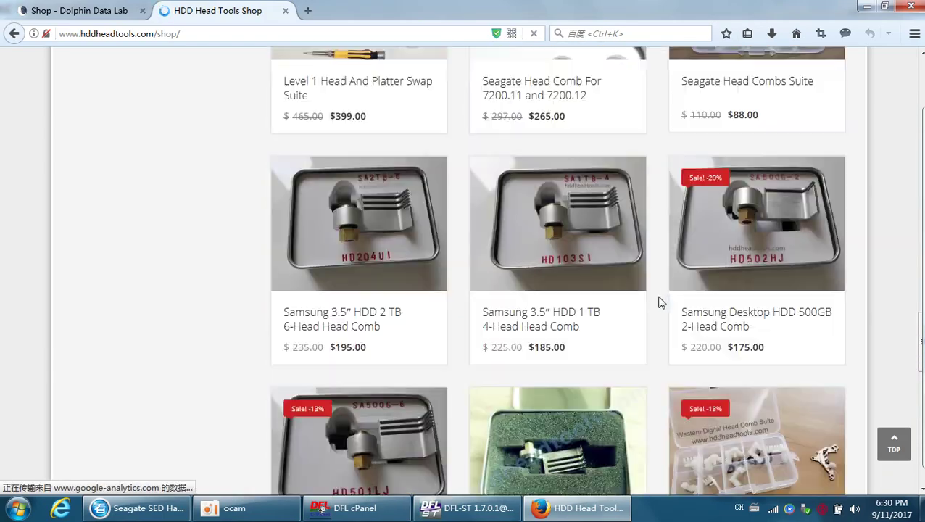
{"action": "scroll", "coordinate": [657, 301], "scroll_direction": "up", "scroll_amount": 17}
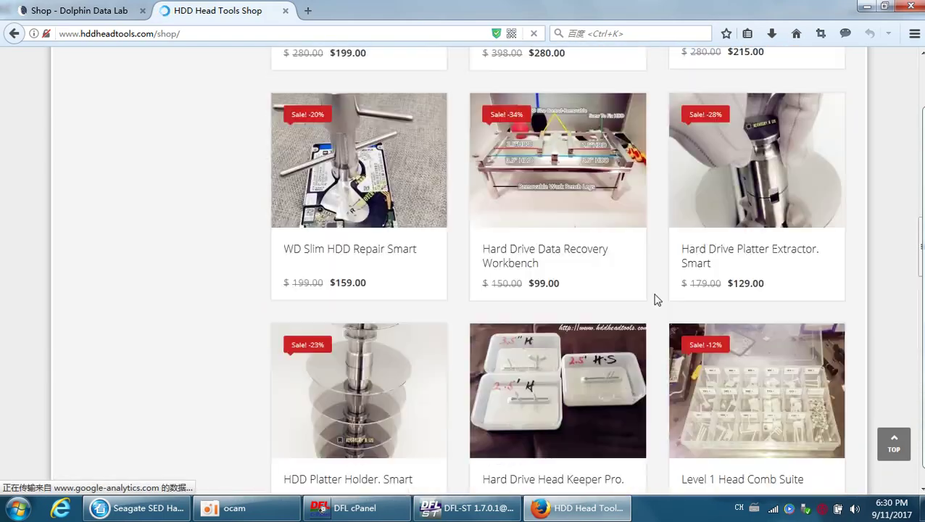
{"action": "scroll", "coordinate": [657, 301], "scroll_direction": "up", "scroll_amount": 10}
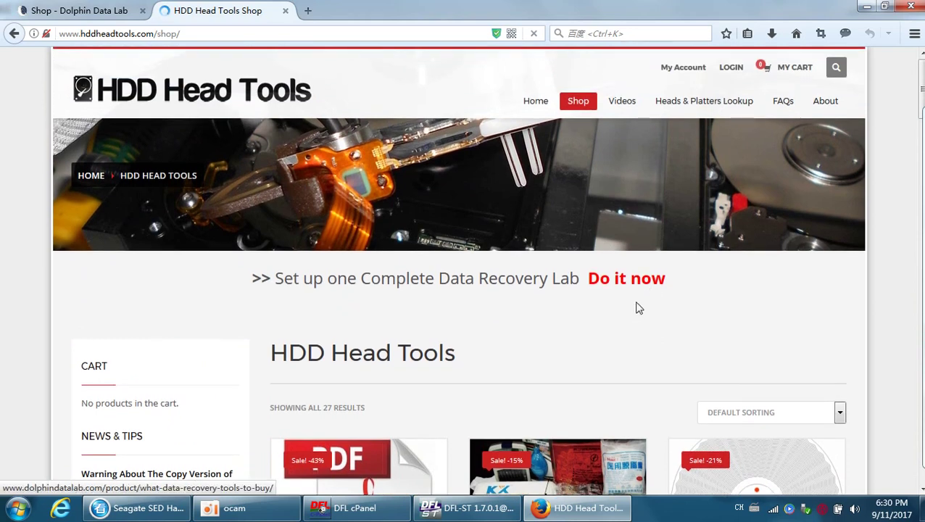
Switch back to DFL-ST and check the progress of the UnlockRom.bin write
{"action": "left_click", "coordinate": [468, 508]}
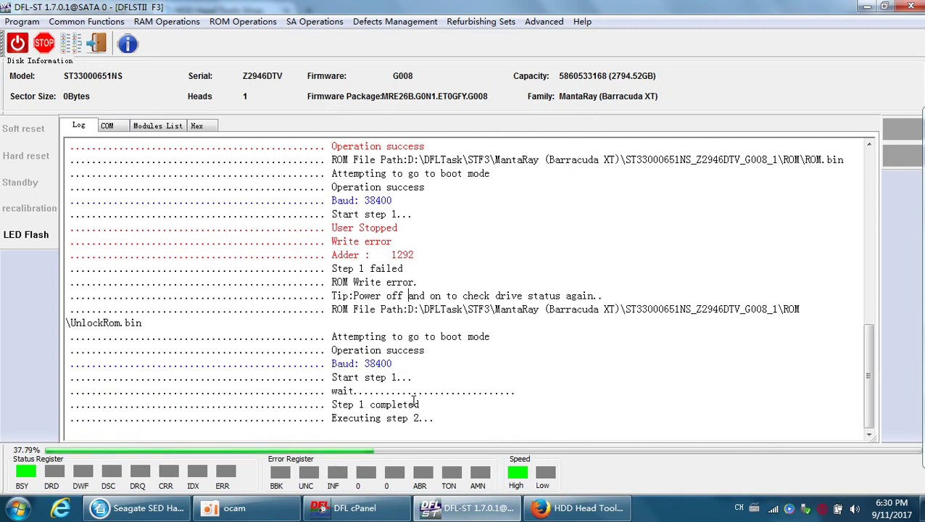
Return to Firefox, open forum.dolphindatalab.com in a new tab and look through the forum sections
{"action": "mouse_move", "coordinate": [576, 508]}
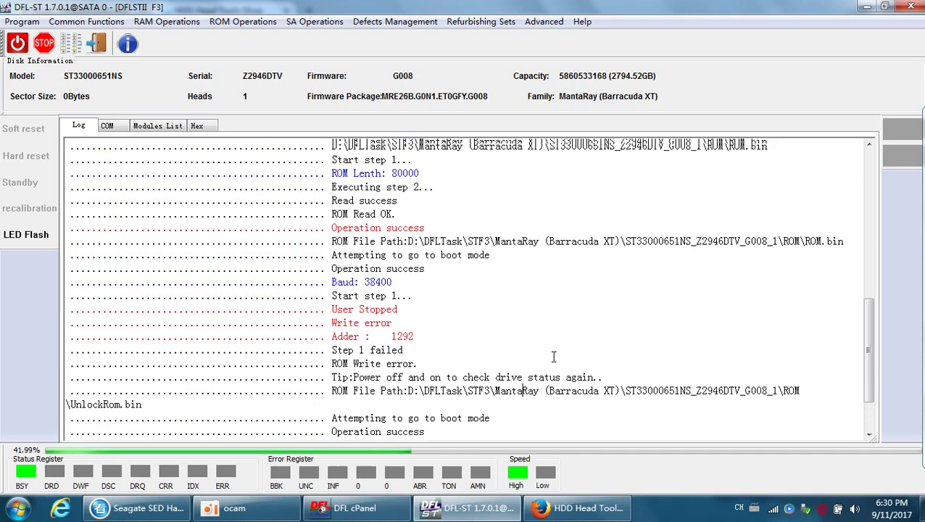
{"action": "left_click", "coordinate": [573, 508]}
{"action": "left_click", "coordinate": [308, 11]}
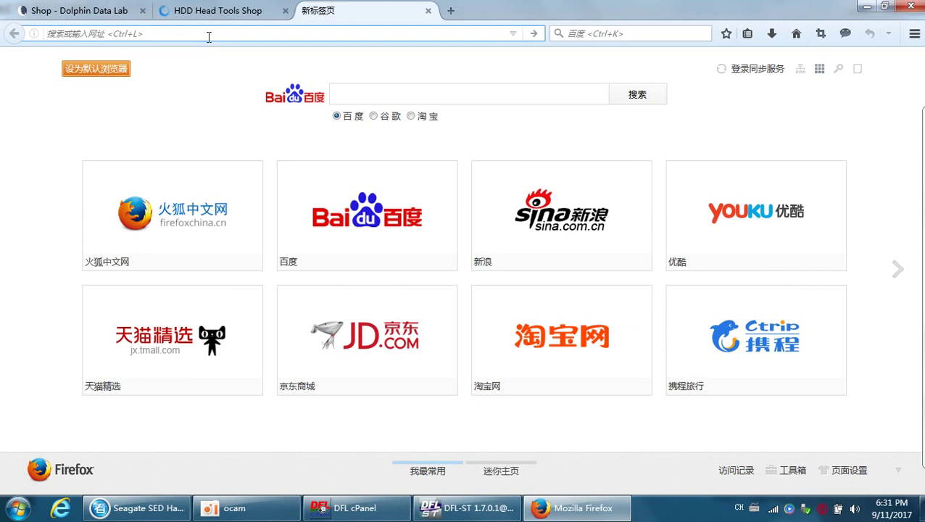
{"action": "type", "text": "forum.dolphindatalab.com/"}
{"action": "key", "text": "Return"}
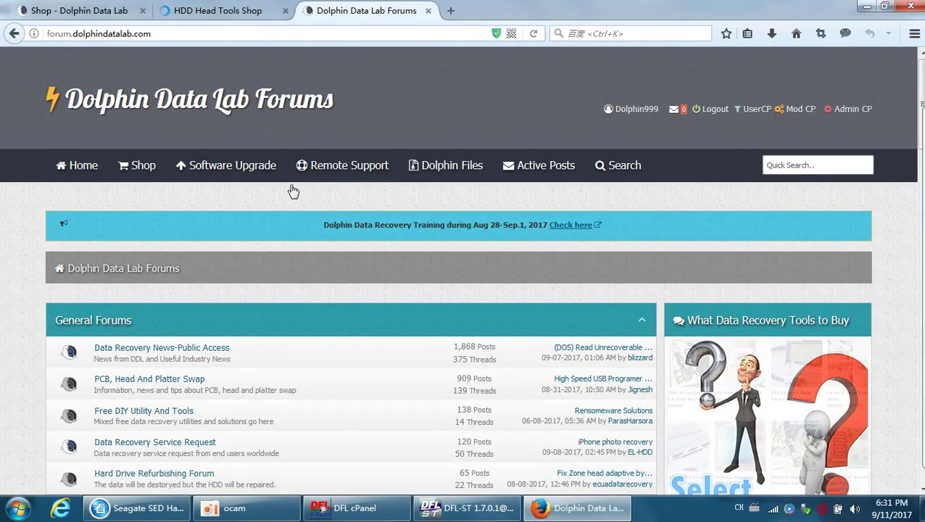
{"action": "scroll", "coordinate": [404, 359], "scroll_direction": "down", "scroll_amount": 10}
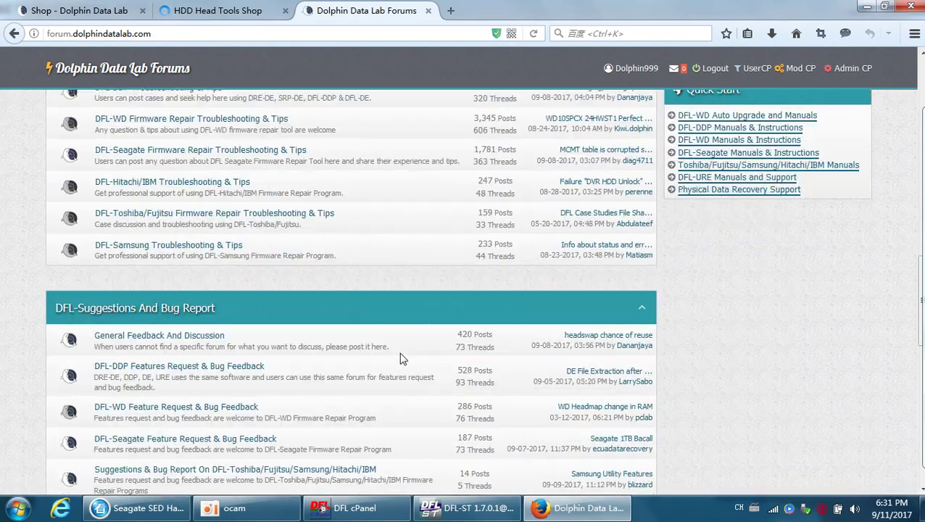
{"action": "scroll", "coordinate": [403, 359], "scroll_direction": "down", "scroll_amount": 8}
{"action": "scroll", "coordinate": [402, 357], "scroll_direction": "up", "scroll_amount": 6}
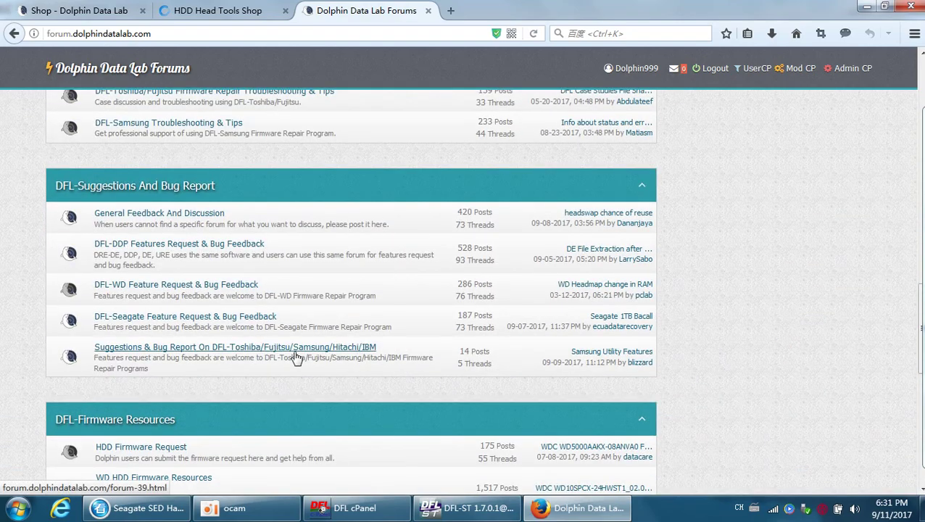
Open files.dolphindatalab.com in a new browser tab
{"action": "scroll", "coordinate": [296, 356], "scroll_direction": "up", "scroll_amount": 5}
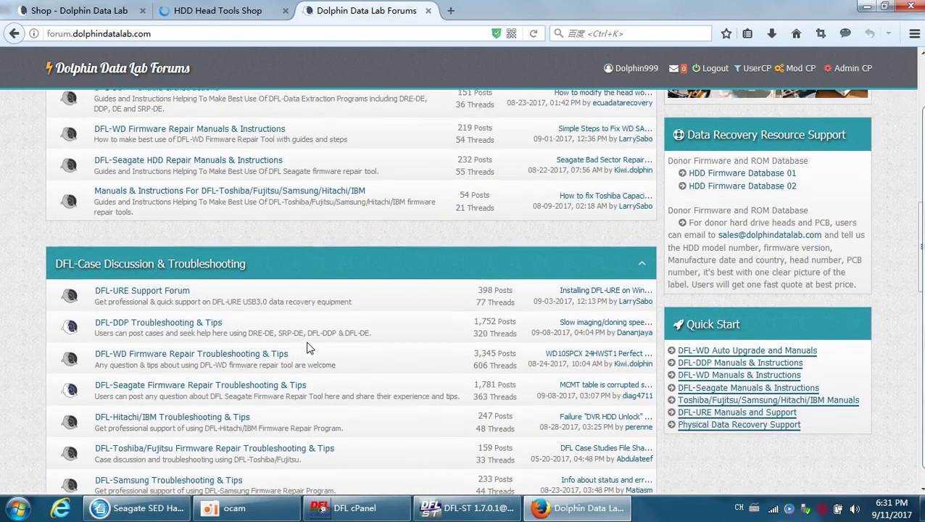
{"action": "scroll", "coordinate": [306, 348], "scroll_direction": "up", "scroll_amount": 3}
{"action": "scroll", "coordinate": [244, 284], "scroll_direction": "up", "scroll_amount": 6}
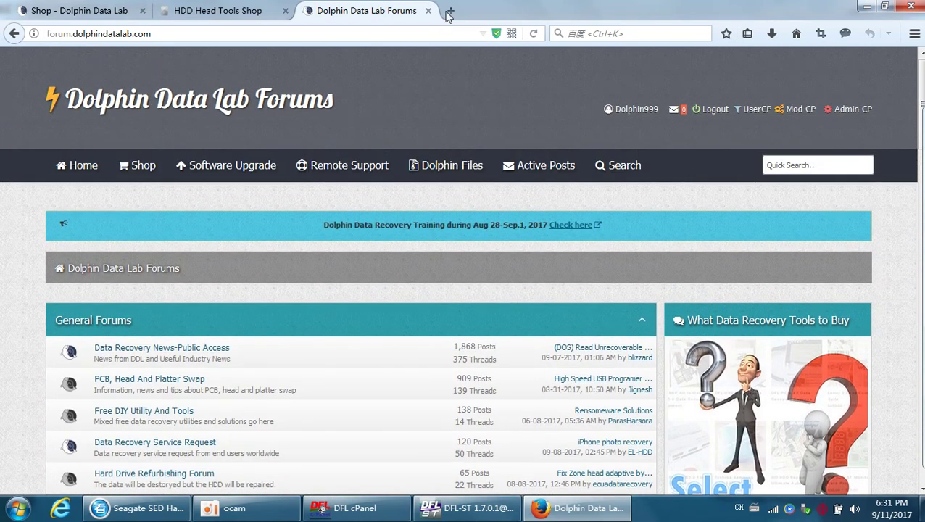
{"action": "left_click", "coordinate": [450, 10]}
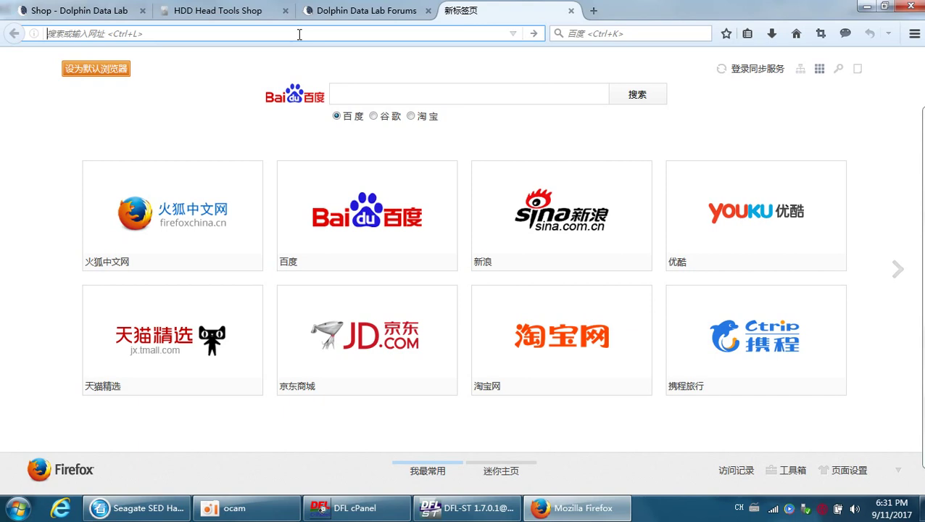
{"action": "type", "text": "files.dolphindatalab.com/"}
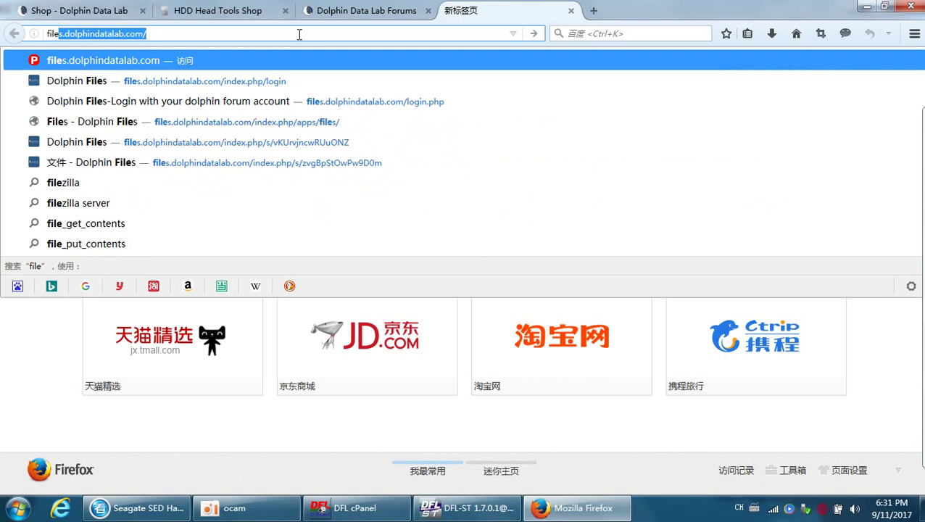
{"action": "key", "text": "Return"}
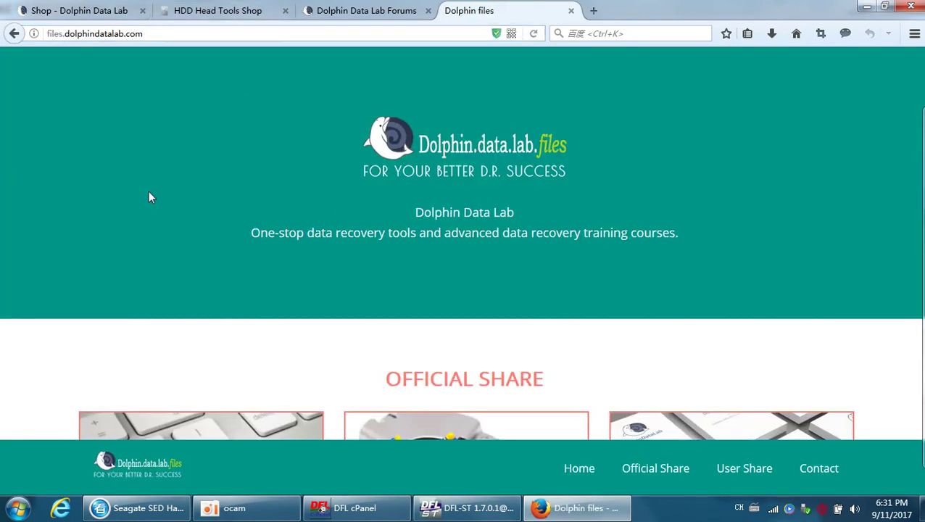
Examine the Official Share categories on the Dolphin files site, from Dolphin Public Sharing to Head Platter Swap Resources
{"action": "scroll", "coordinate": [413, 288], "scroll_direction": "down", "scroll_amount": 5}
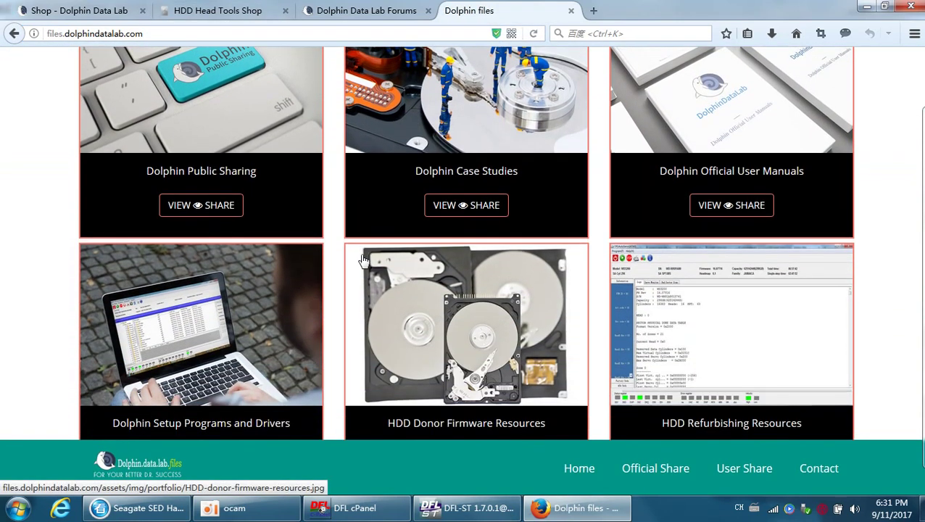
{"action": "scroll", "coordinate": [324, 217], "scroll_direction": "up", "scroll_amount": 2}
{"action": "scroll", "coordinate": [326, 212], "scroll_direction": "down", "scroll_amount": 1}
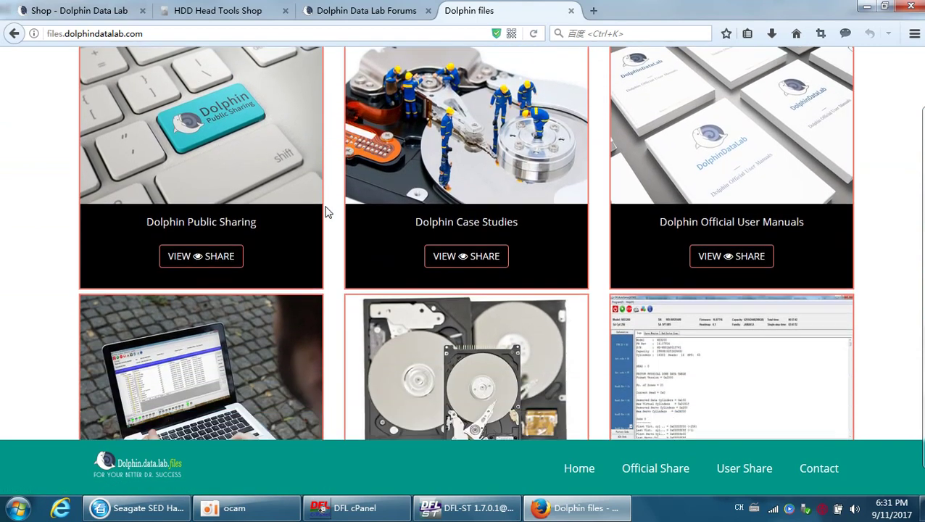
{"action": "scroll", "coordinate": [326, 212], "scroll_direction": "down", "scroll_amount": 1}
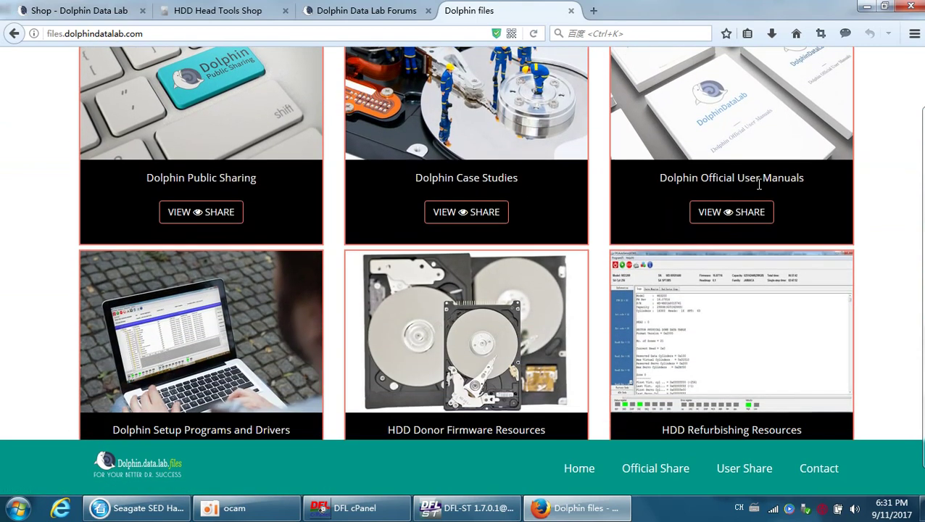
{"action": "scroll", "coordinate": [303, 248], "scroll_direction": "down", "scroll_amount": 2}
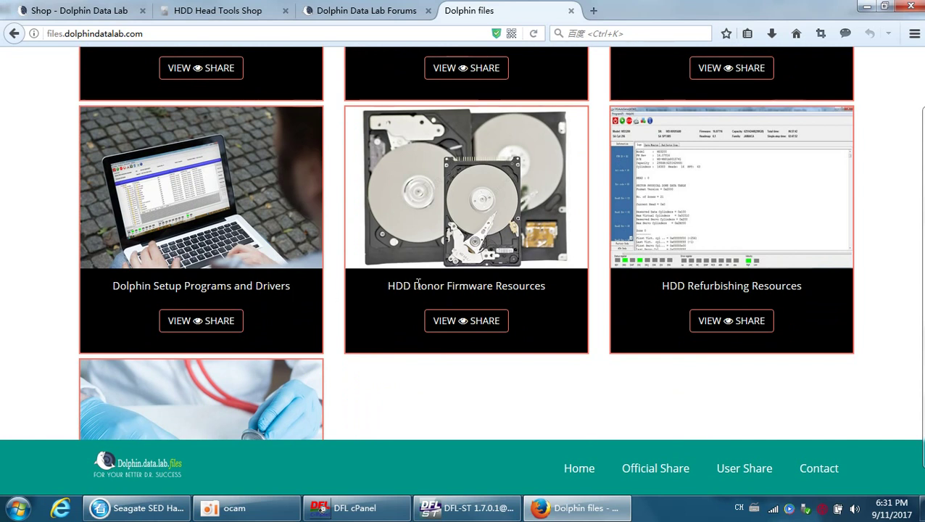
{"action": "scroll", "coordinate": [553, 299], "scroll_direction": "down", "scroll_amount": 1}
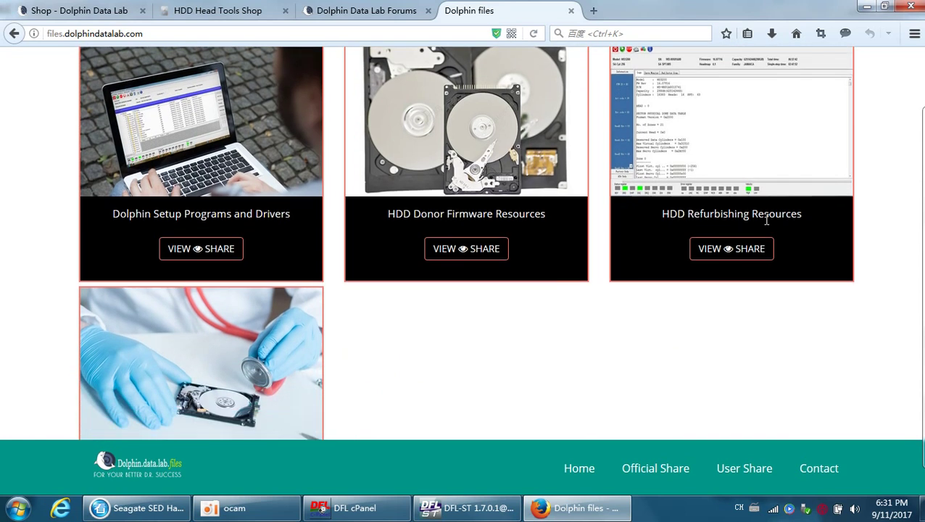
{"action": "scroll", "coordinate": [774, 227], "scroll_direction": "down", "scroll_amount": 3}
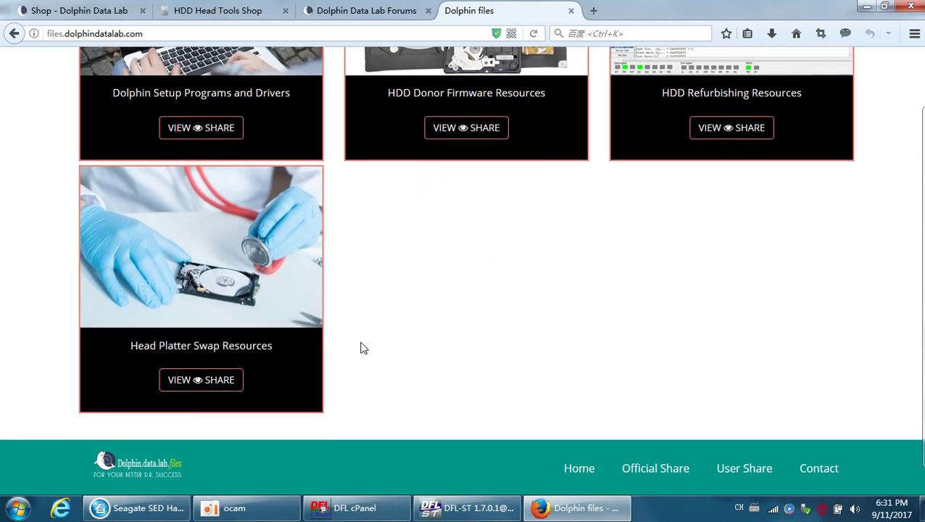
{"action": "scroll", "coordinate": [407, 305], "scroll_direction": "up", "scroll_amount": 10}
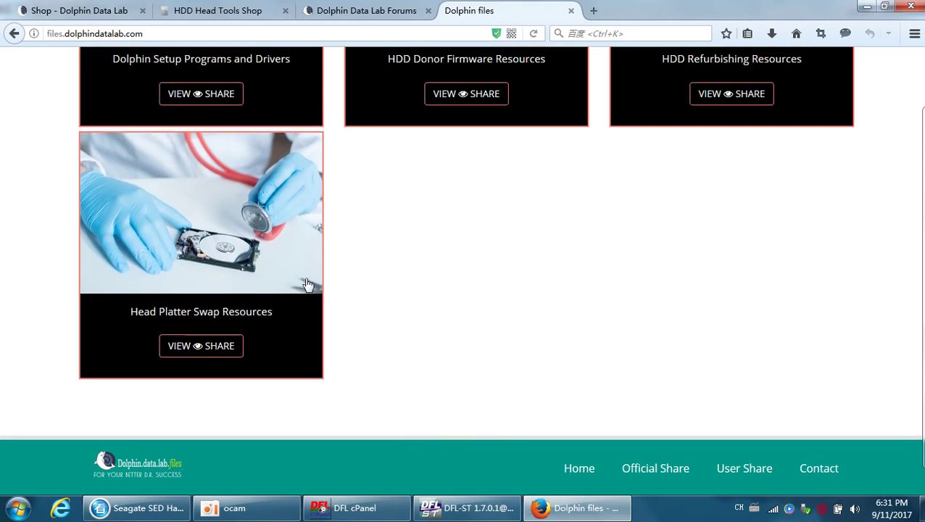
{"action": "scroll", "coordinate": [448, 308], "scroll_direction": "up", "scroll_amount": 1}
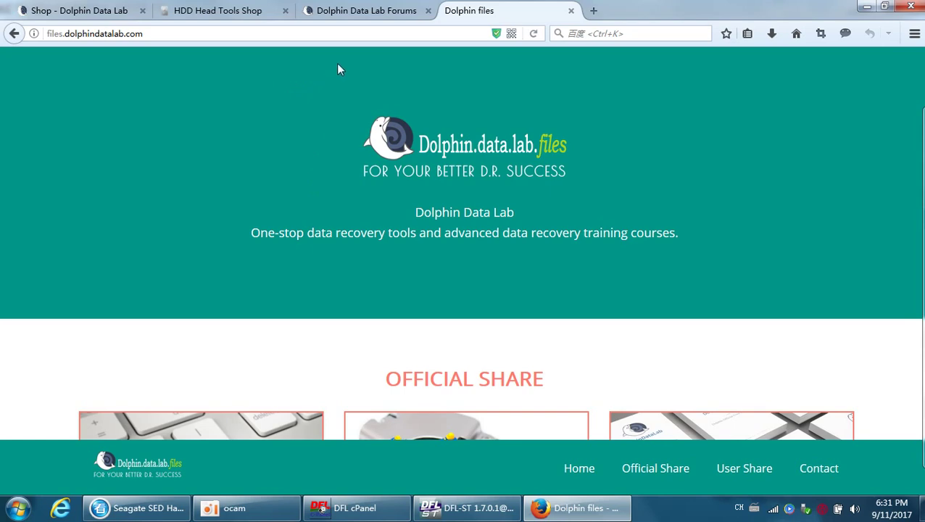
{"action": "scroll", "coordinate": [538, 322], "scroll_direction": "down", "scroll_amount": 4}
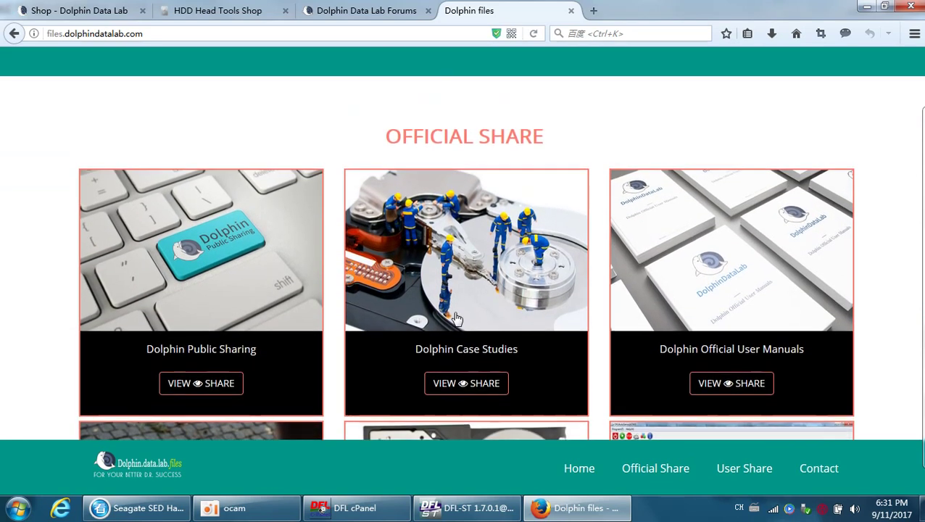
{"action": "scroll", "coordinate": [508, 218], "scroll_direction": "up", "scroll_amount": 3}
Revisit the open Dolphin forum, HDD Head Tools and Dolphin shop pages, and look over the shop's data recovery equipment
{"action": "left_click", "coordinate": [388, 11]}
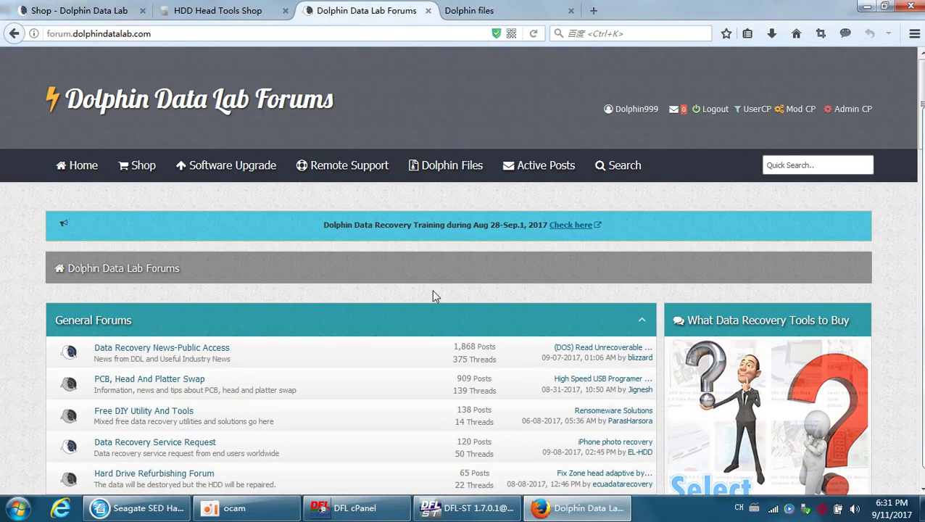
{"action": "scroll", "coordinate": [433, 294], "scroll_direction": "down", "scroll_amount": 3}
{"action": "scroll", "coordinate": [386, 285], "scroll_direction": "up", "scroll_amount": 3}
{"action": "left_click", "coordinate": [221, 10]}
{"action": "left_click", "coordinate": [123, 11]}
{"action": "left_click", "coordinate": [197, 12]}
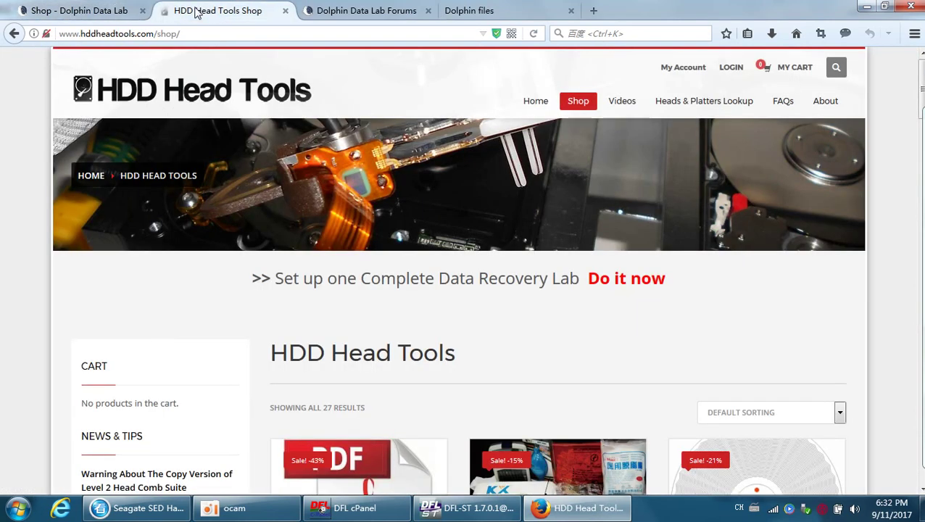
{"action": "left_click", "coordinate": [366, 12]}
{"action": "key", "text": "ctrl+Tab"}
{"action": "left_click", "coordinate": [372, 15]}
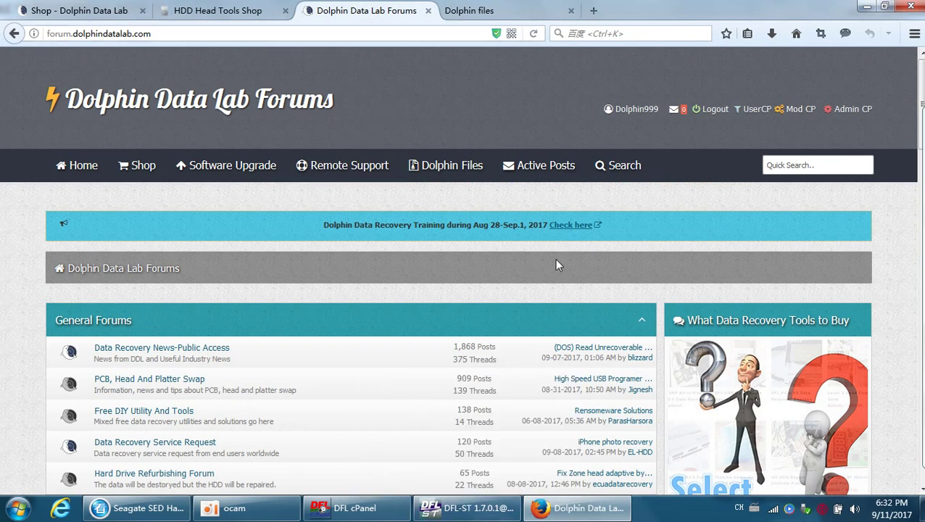
{"action": "left_click", "coordinate": [217, 10]}
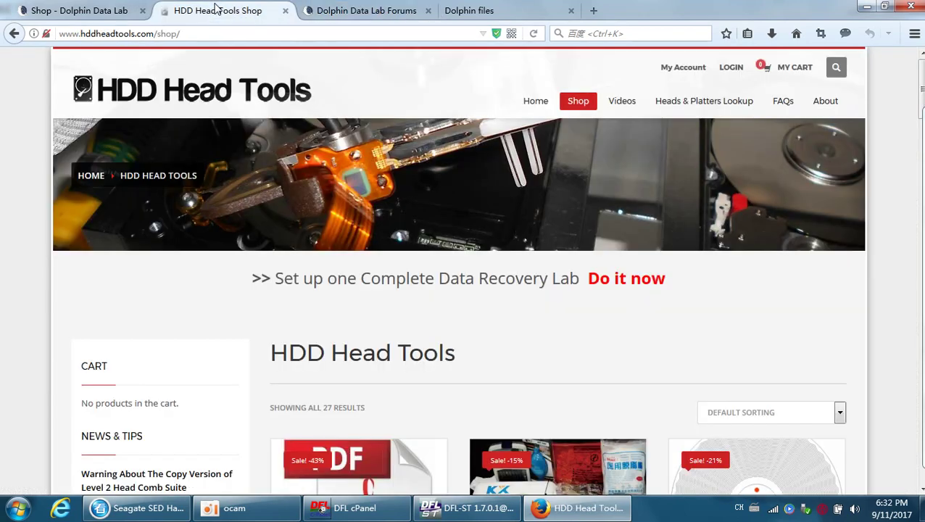
{"action": "left_click", "coordinate": [78, 8]}
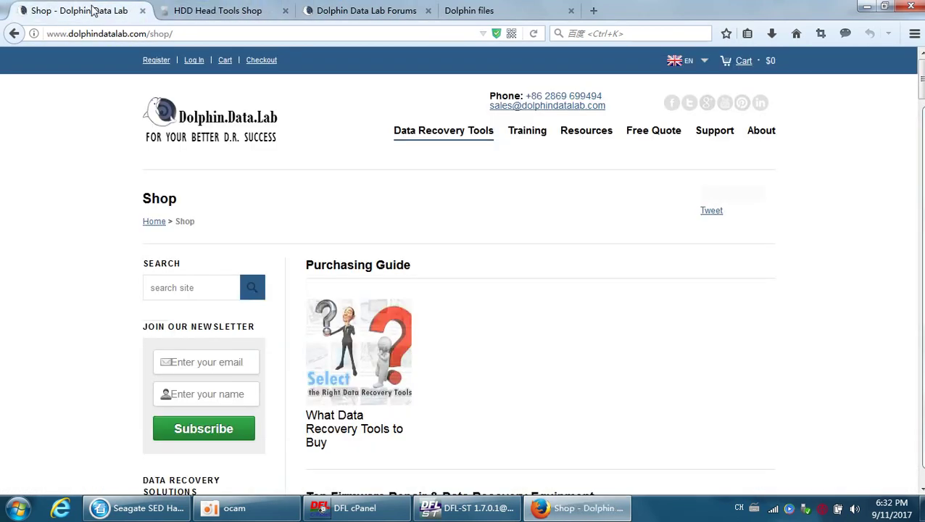
{"action": "scroll", "coordinate": [482, 339], "scroll_direction": "down", "scroll_amount": 5}
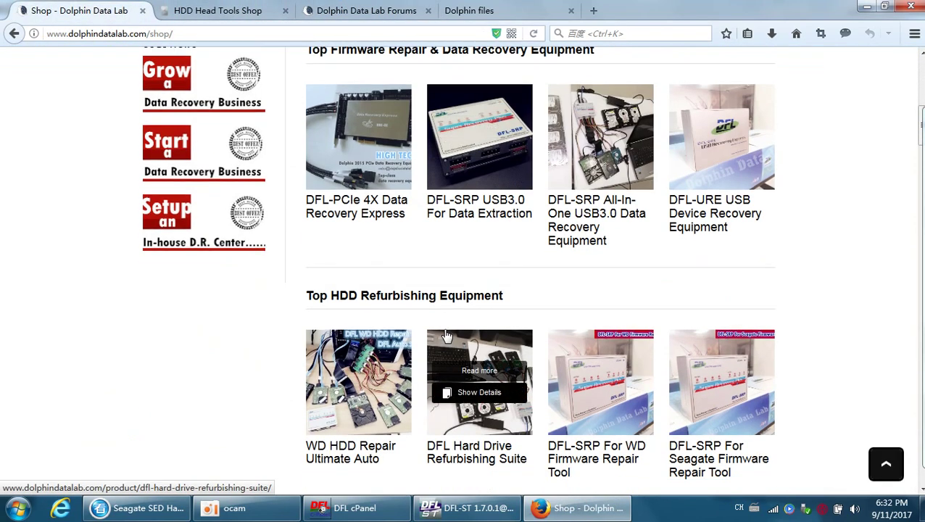
{"action": "scroll", "coordinate": [464, 381], "scroll_direction": "up", "scroll_amount": 2}
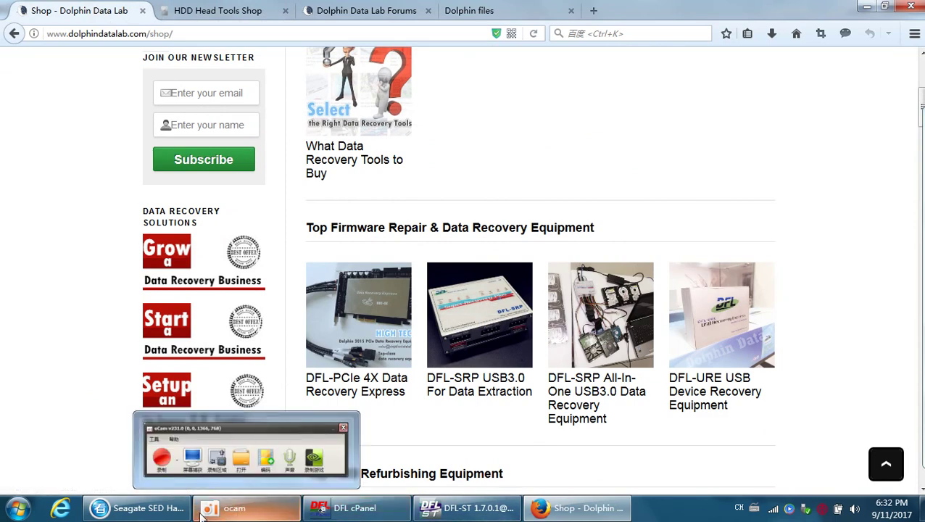
Switch to DFL-ST and inspect the baud rates available for the COM port while the ROM write runs
{"action": "left_click", "coordinate": [468, 509]}
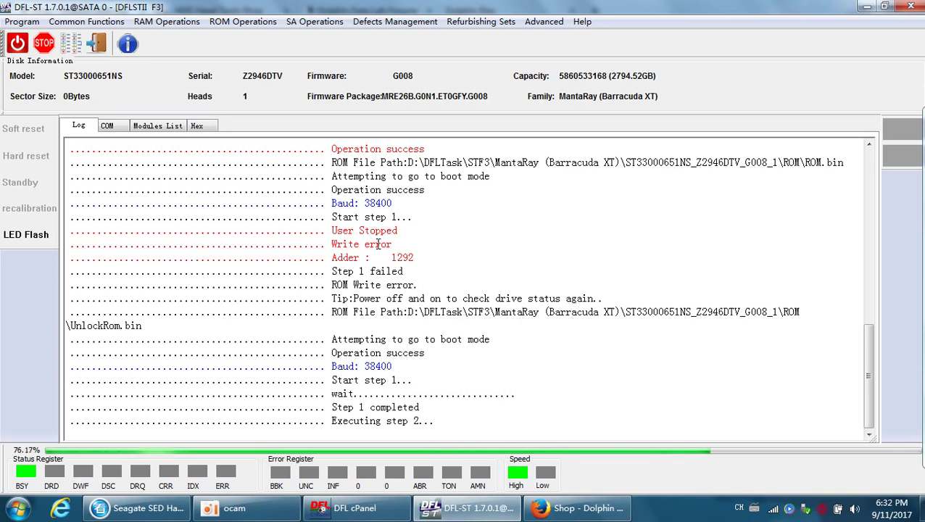
{"action": "left_click", "coordinate": [107, 125]}
{"action": "left_click", "coordinate": [221, 167]}
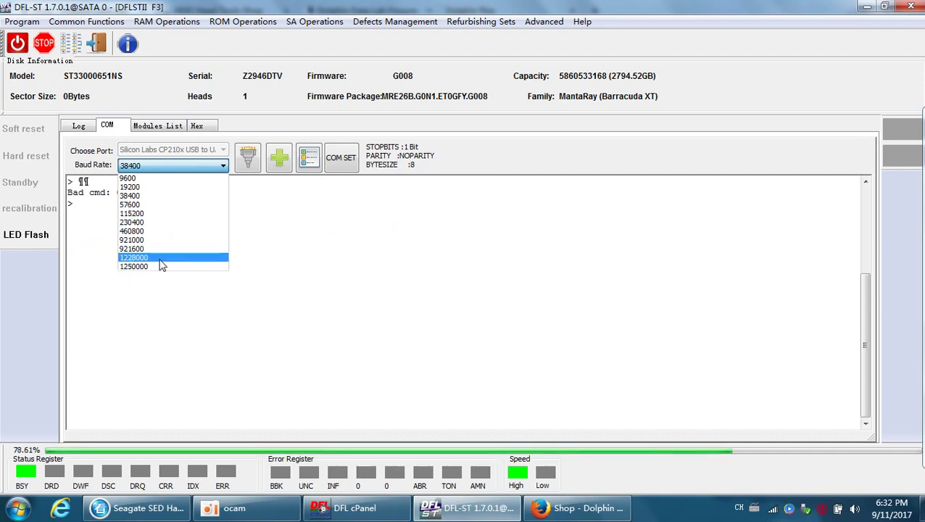
{"action": "left_click", "coordinate": [294, 231]}
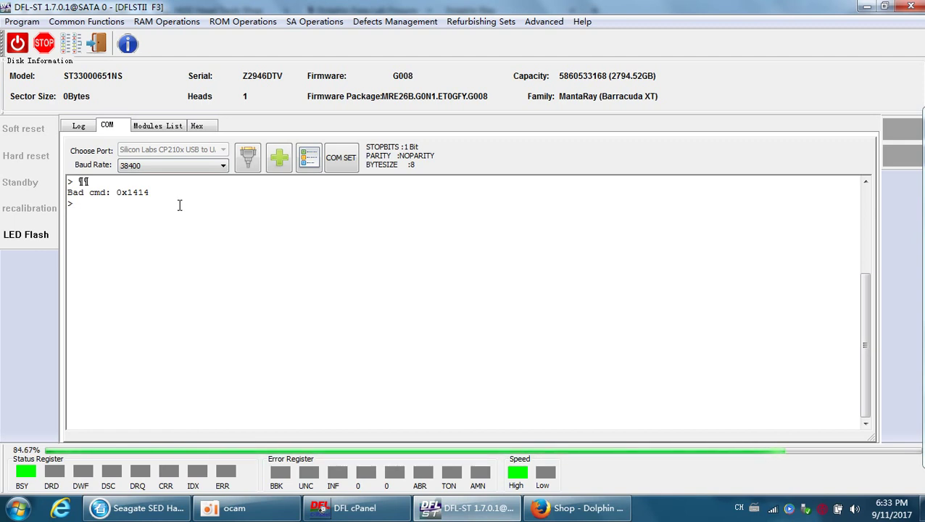
{"action": "left_click", "coordinate": [213, 166]}
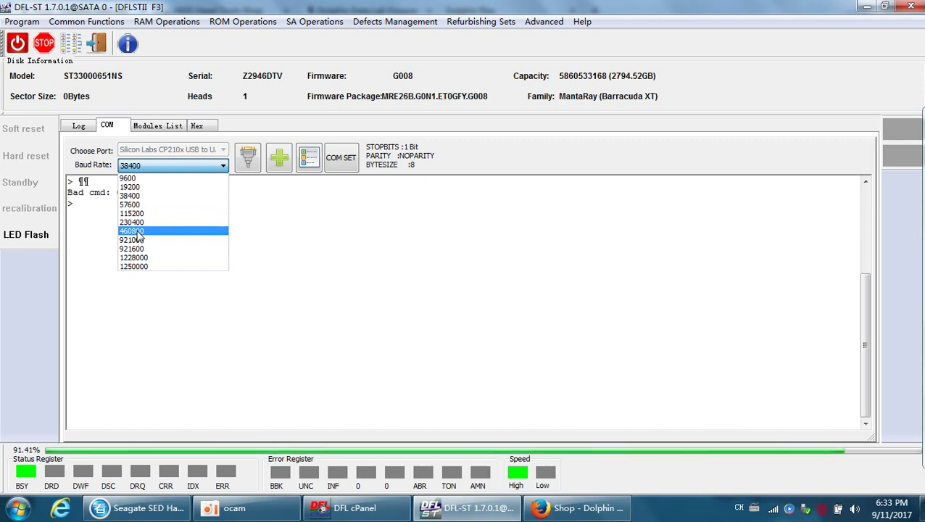
{"action": "left_click", "coordinate": [279, 212]}
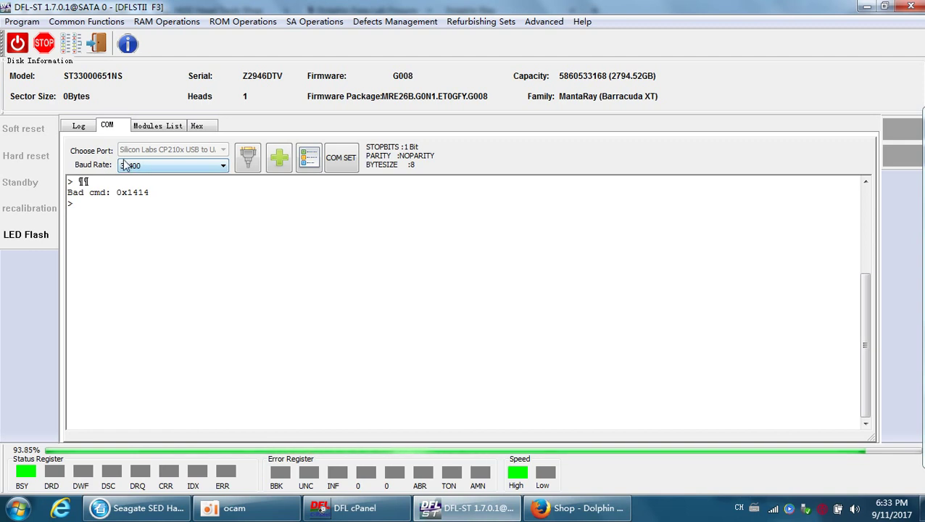
{"action": "left_click", "coordinate": [315, 250]}
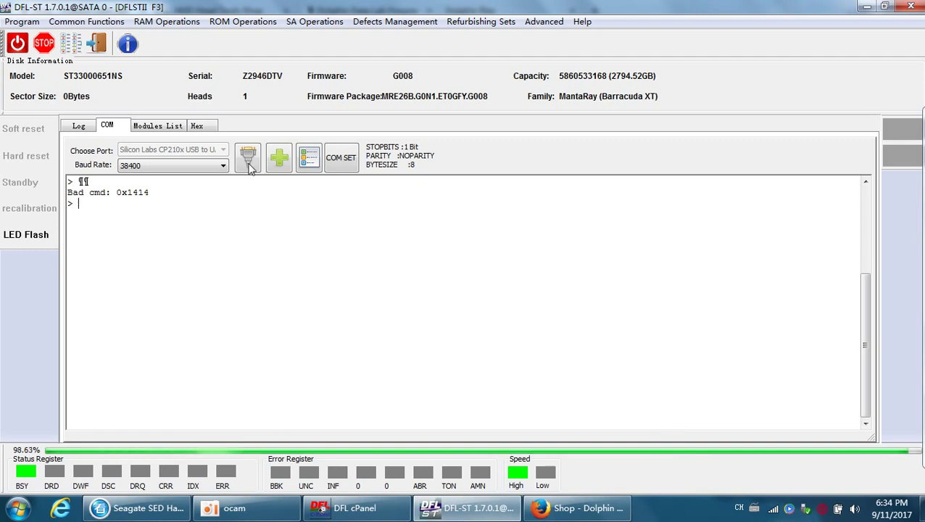
Return to the operation log and read the result of the UnlockRom.bin write
{"action": "left_click", "coordinate": [79, 127]}
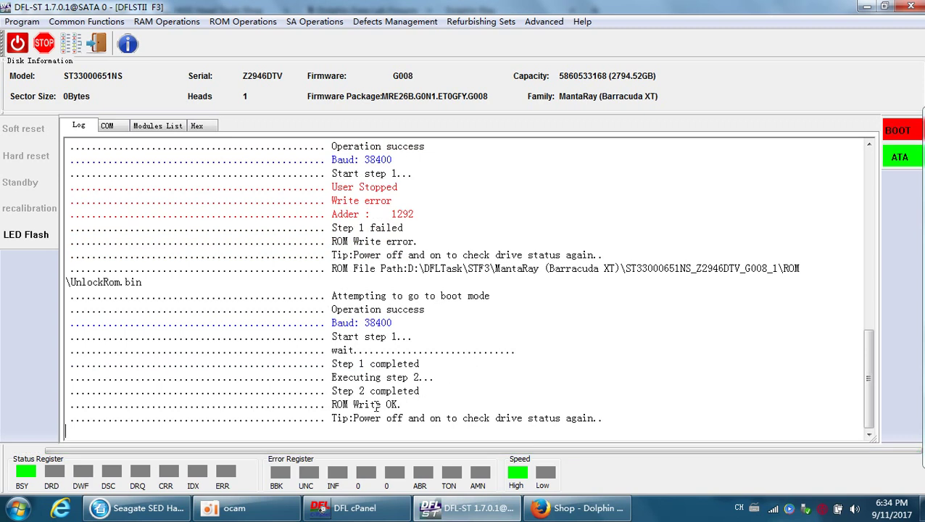
{"action": "left_click_drag", "start_coordinate": [332, 404], "coordinate": [416, 405]}
{"action": "left_click_drag", "start_coordinate": [623, 423], "coordinate": [67, 404]}
{"action": "left_click", "coordinate": [442, 350]}
Exit the F3 utility to the command menu and power the drive off and on again
{"action": "left_click", "coordinate": [97, 42]}
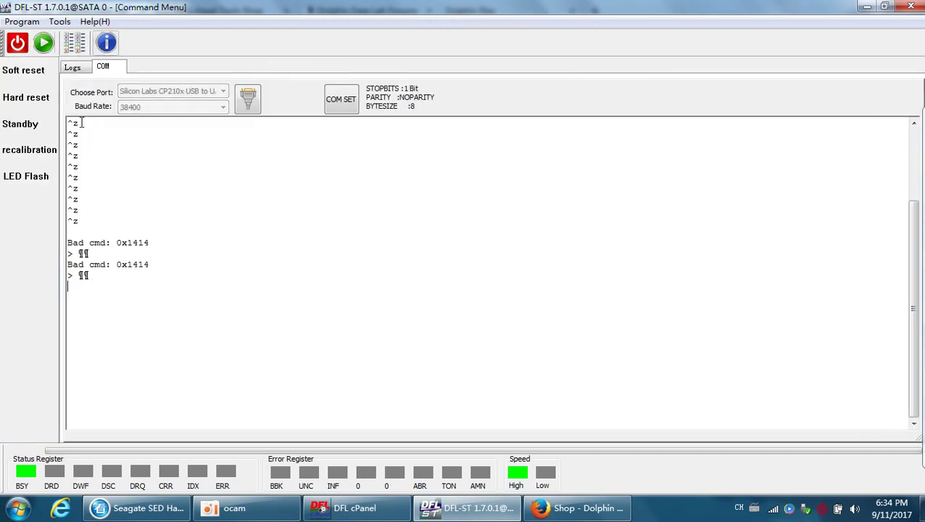
{"action": "left_click", "coordinate": [18, 43]}
{"action": "left_click", "coordinate": [18, 44]}
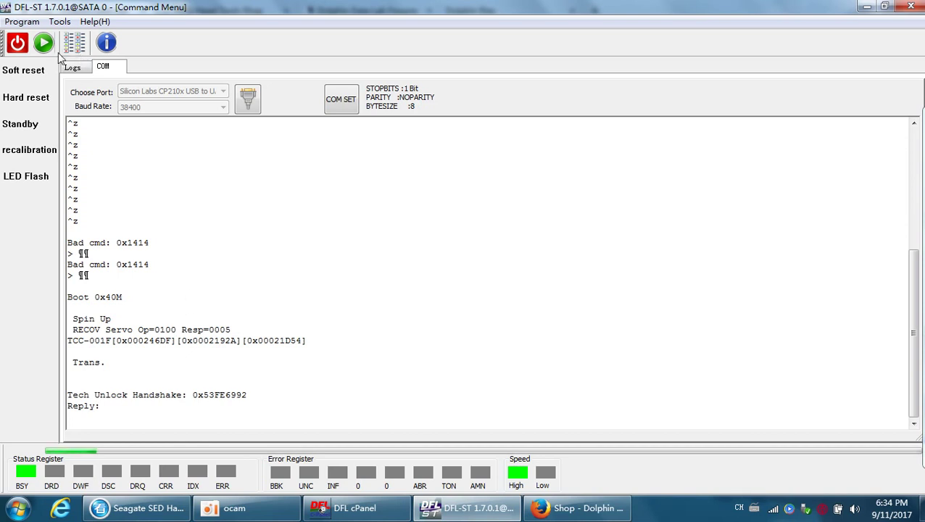
Choose Barracuda F3 as the drive type, obtain the drive's details and enter the F3 utility
{"action": "left_click", "coordinate": [43, 44]}
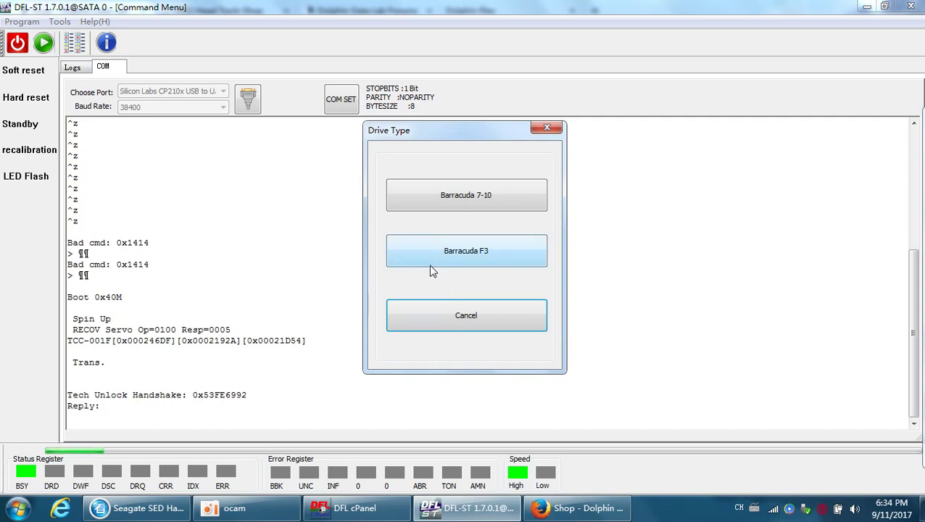
{"action": "left_click", "coordinate": [470, 256]}
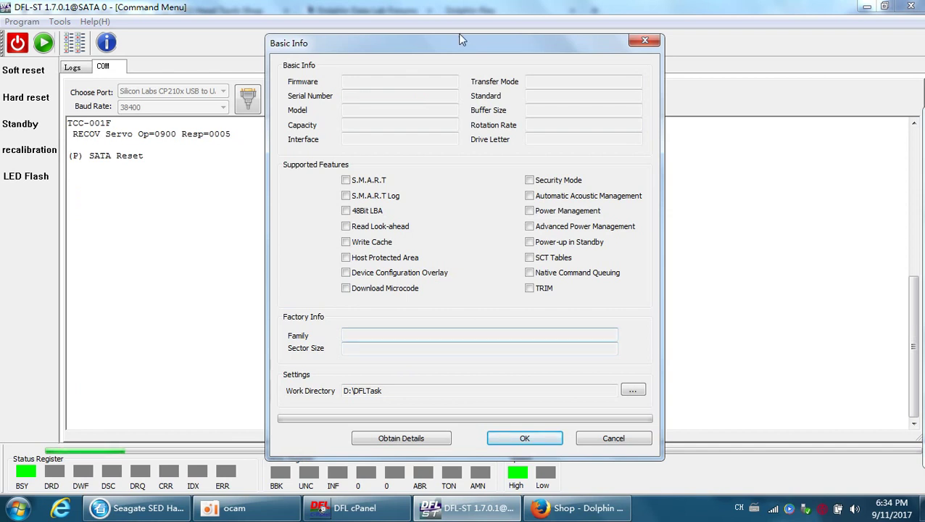
{"action": "left_click_drag", "start_coordinate": [447, 48], "coordinate": [449, 39]}
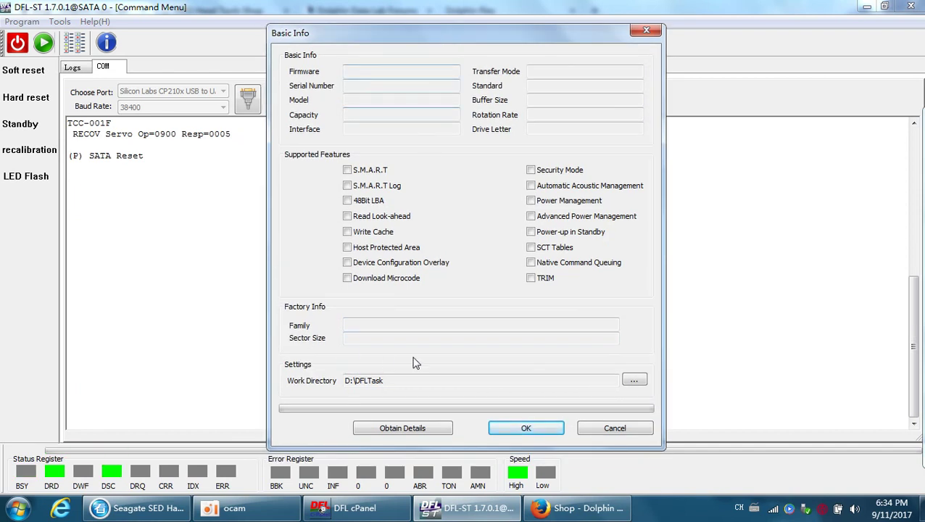
{"action": "left_click", "coordinate": [415, 429]}
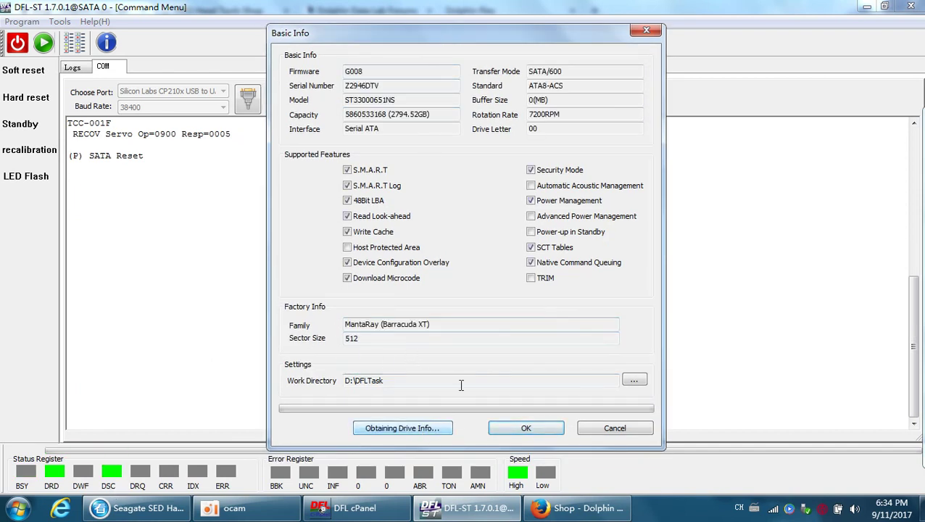
{"action": "left_click", "coordinate": [527, 429]}
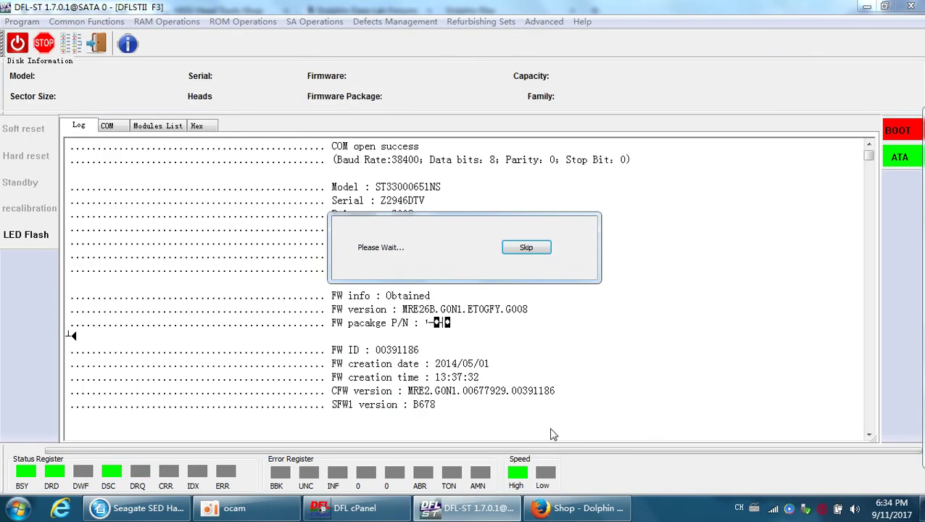
Send the unlock key to the drive and read the terminal unlock result in the operation log
{"action": "left_click", "coordinate": [108, 127]}
{"action": "left_click", "coordinate": [83, 126]}
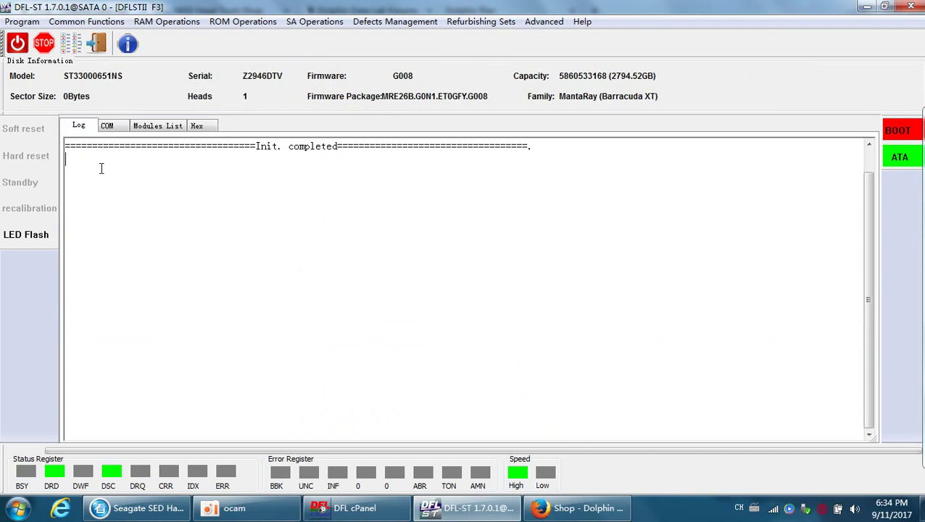
{"action": "left_click", "coordinate": [237, 22]}
{"action": "mouse_move", "coordinate": [264, 191]}
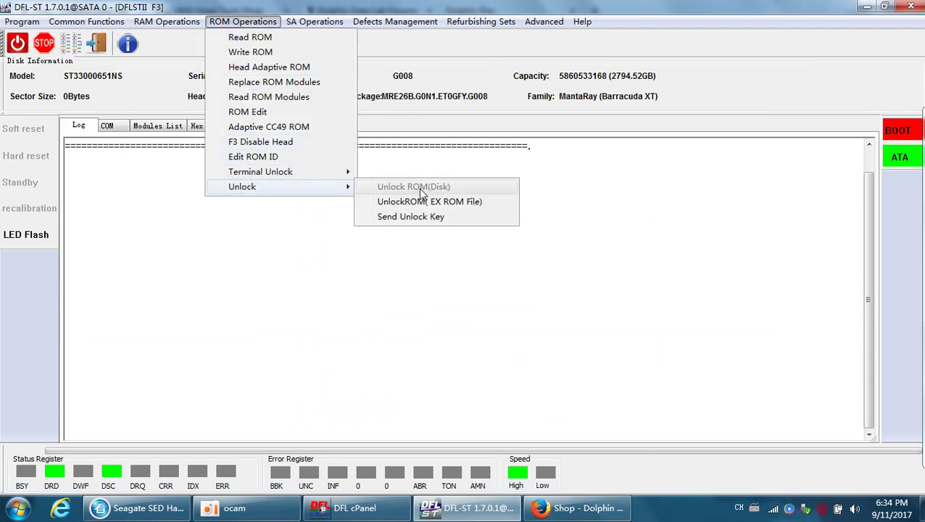
{"action": "left_click", "coordinate": [432, 219]}
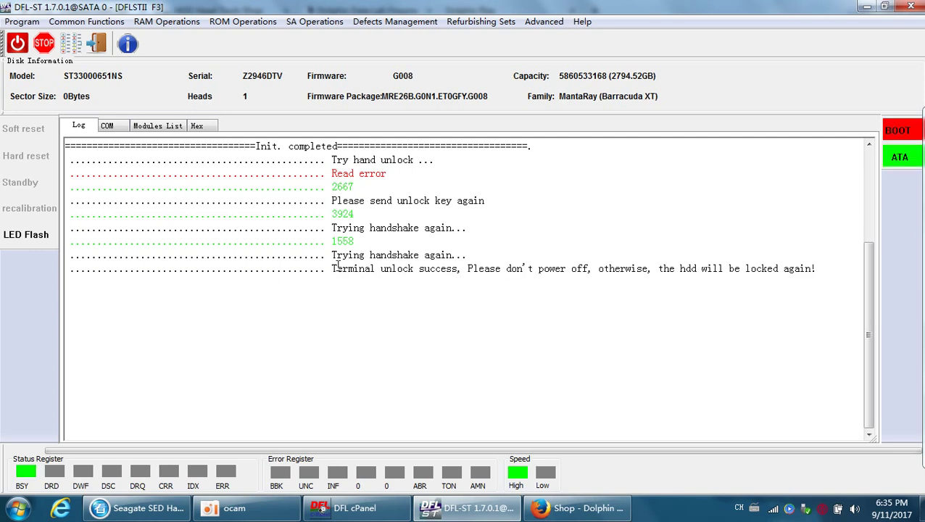
{"action": "left_click_drag", "start_coordinate": [328, 269], "coordinate": [458, 271]}
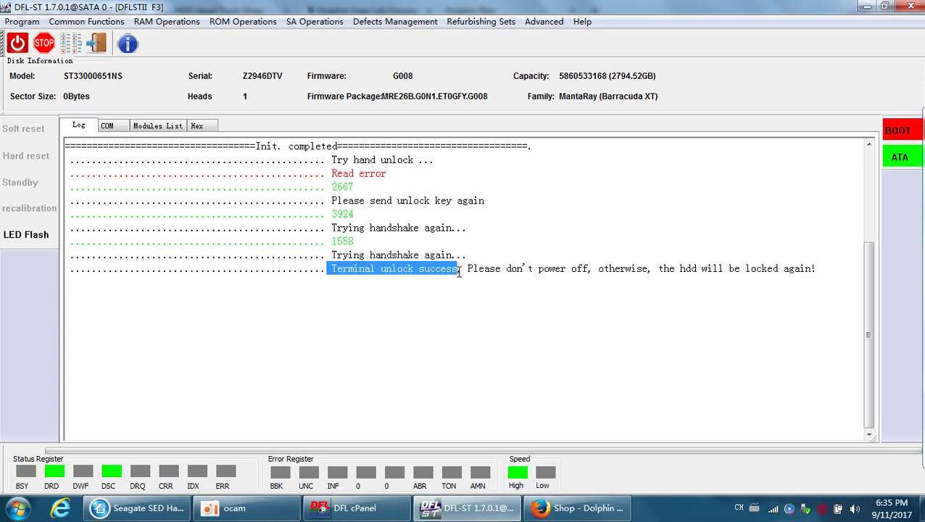
{"action": "left_click", "coordinate": [496, 280]}
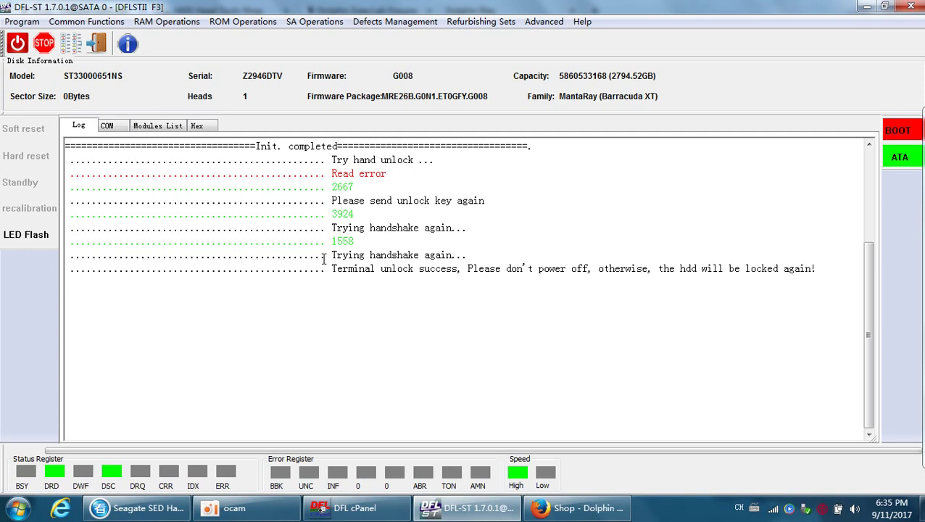
Enter ASCII diagnostic mode in the COM terminal and clear the drive's SMART data with /1N1
{"action": "left_click", "coordinate": [107, 127]}
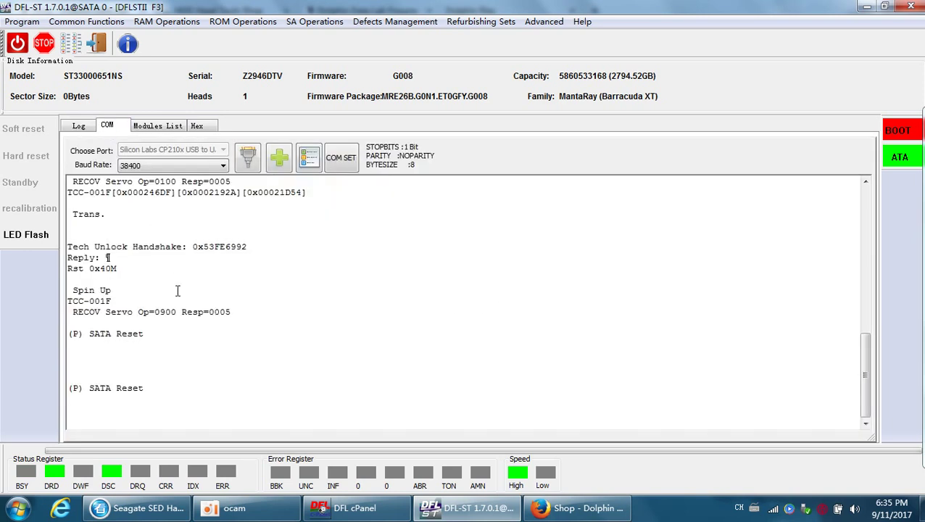
{"action": "scroll", "coordinate": [117, 427], "scroll_direction": "up", "scroll_amount": 1}
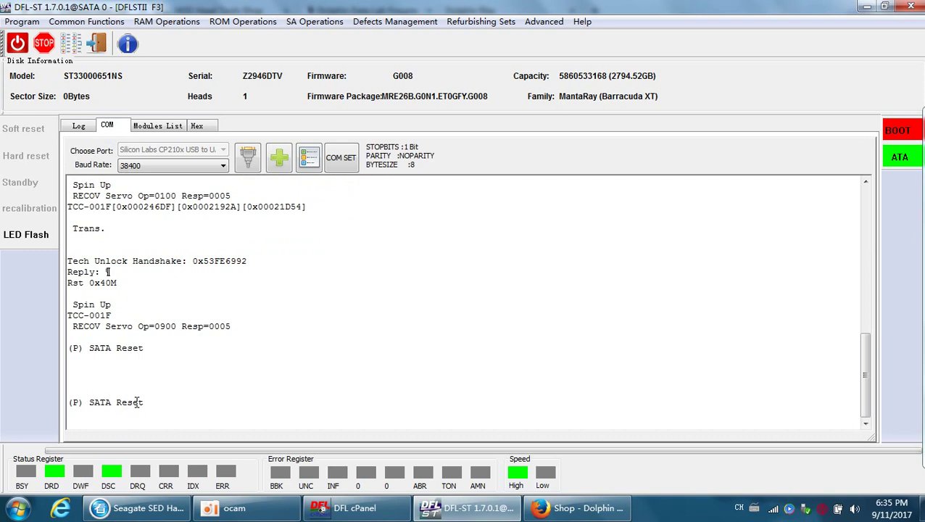
{"action": "key", "text": "ctrl+z"}
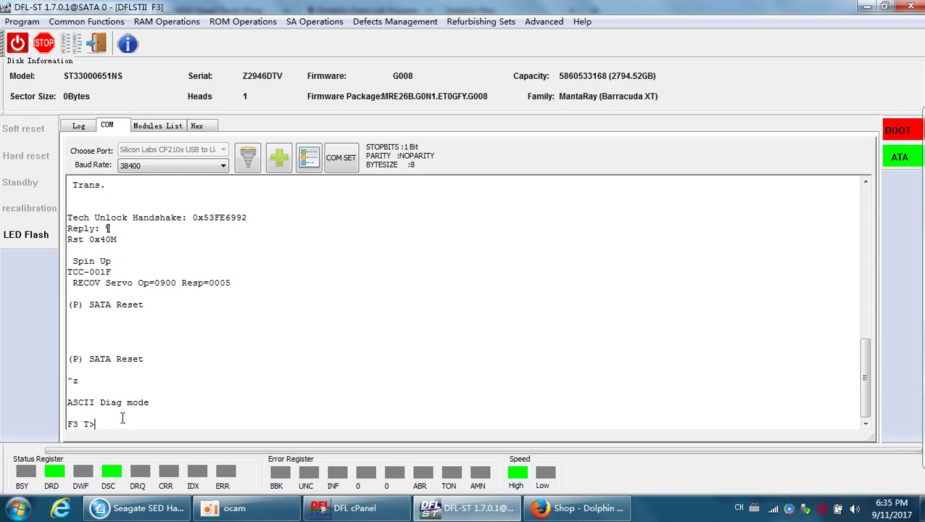
{"action": "type", "text": "/1N1"}
{"action": "key", "text": "Return"}
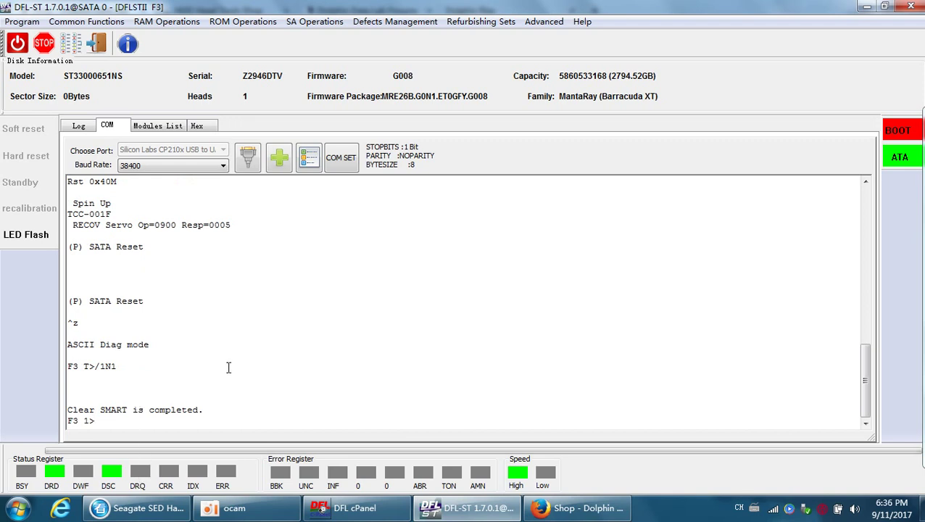
Return the terminal to the F3 T> level and list the drive's defect entries with V40
{"action": "key", "text": "ctrl+z"}
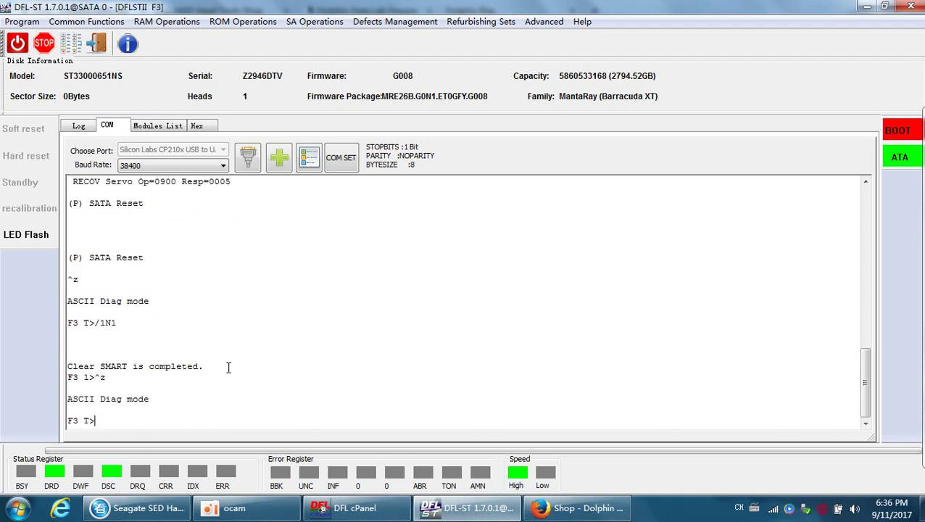
{"action": "type", "text": "V40"}
{"action": "key", "text": "Return"}
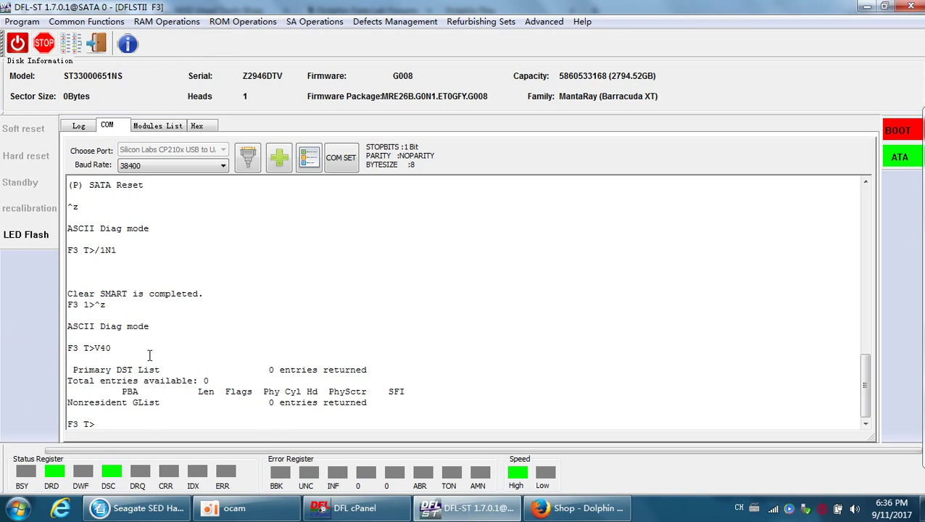
Start a ROM write using the proposed work directory under D:\DFLTask\STF3\MantaRay (Barracuda XT)
{"action": "left_click", "coordinate": [239, 22]}
{"action": "left_click", "coordinate": [260, 66]}
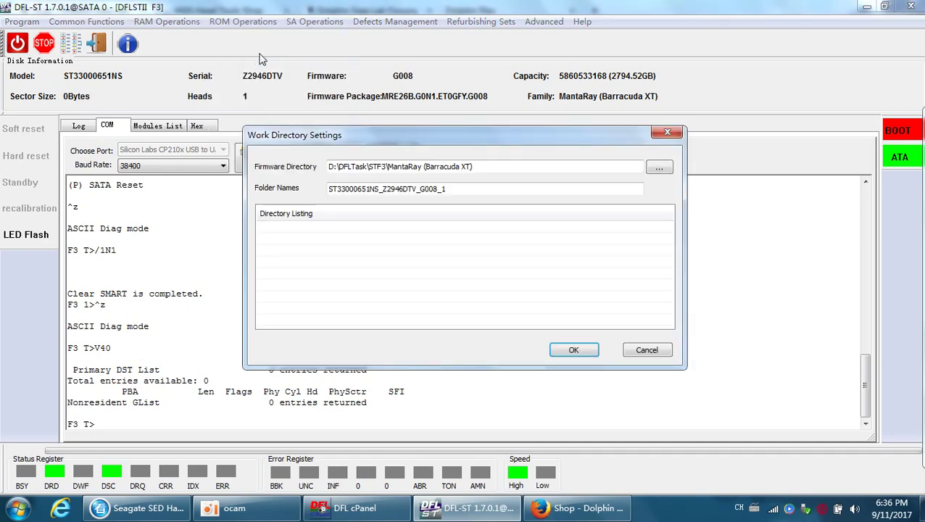
{"action": "left_click", "coordinate": [574, 351]}
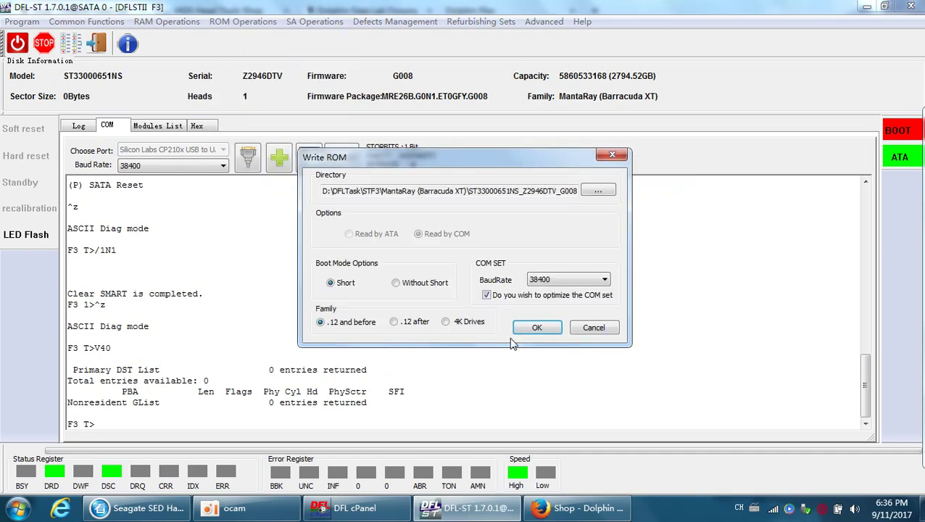
{"action": "left_click", "coordinate": [599, 192]}
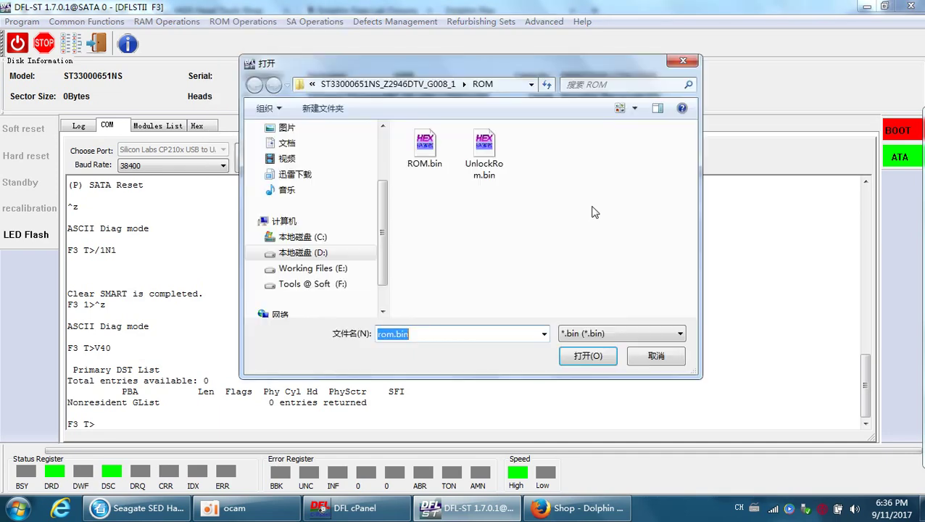
{"action": "left_click", "coordinate": [425, 149]}
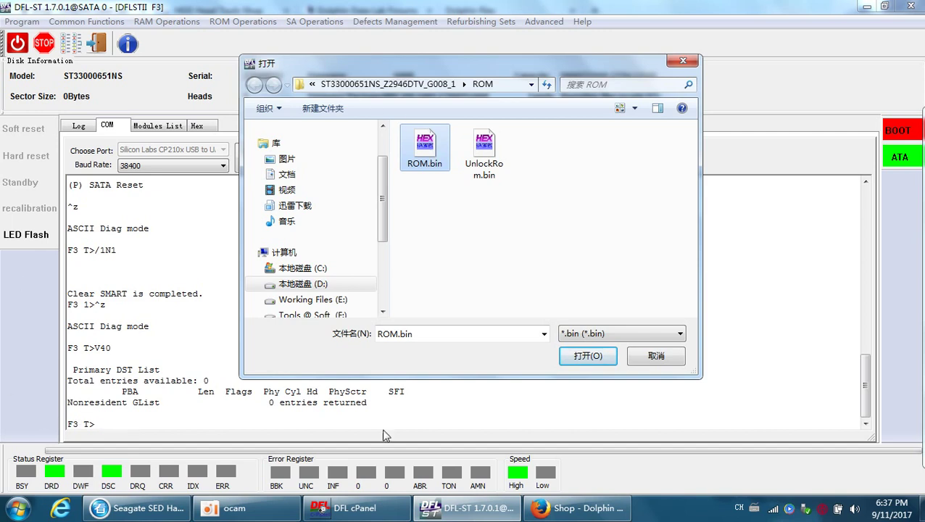
{"action": "left_click", "coordinate": [656, 353]}
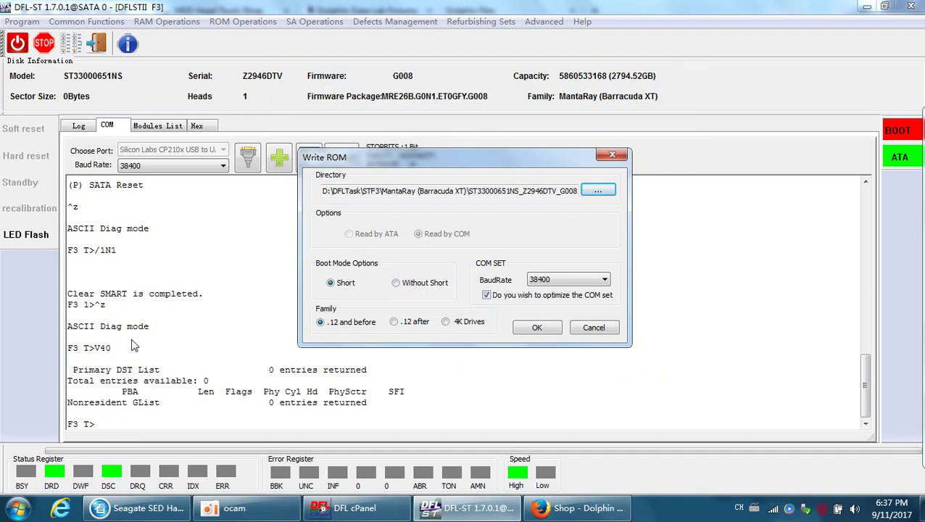
Write ROM.bin to the drive with the Without Short boot mode and the 4K Drives family at 38400 baud
{"action": "left_click", "coordinate": [414, 288]}
{"action": "left_click", "coordinate": [466, 325]}
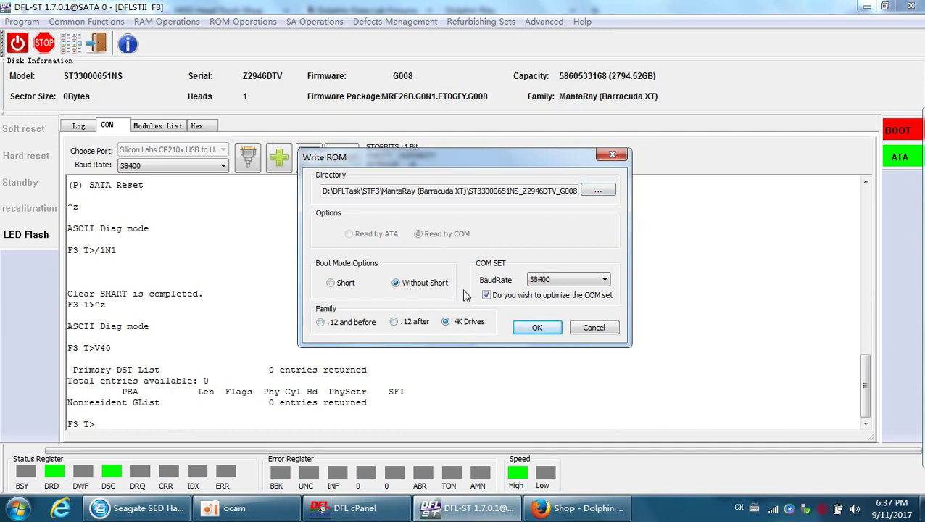
{"action": "left_click", "coordinate": [596, 191]}
{"action": "double_click", "coordinate": [437, 156]}
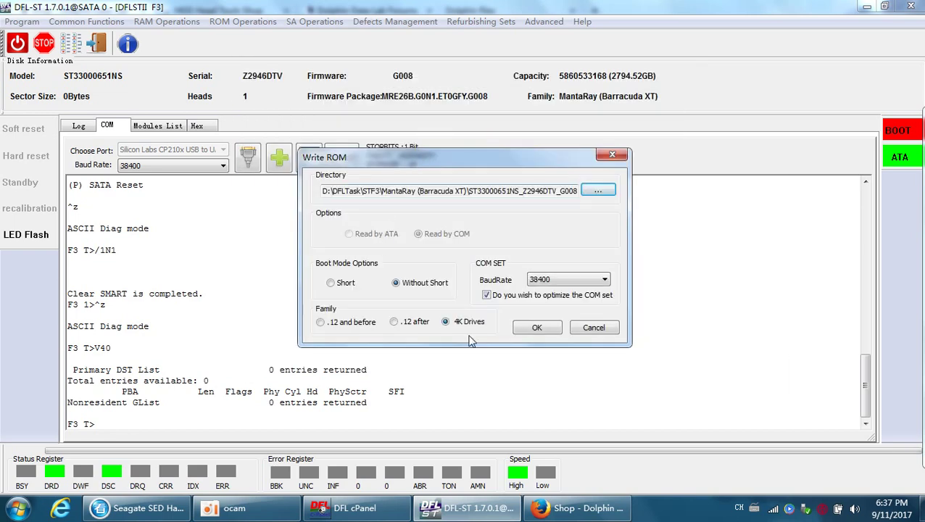
{"action": "left_click", "coordinate": [537, 329]}
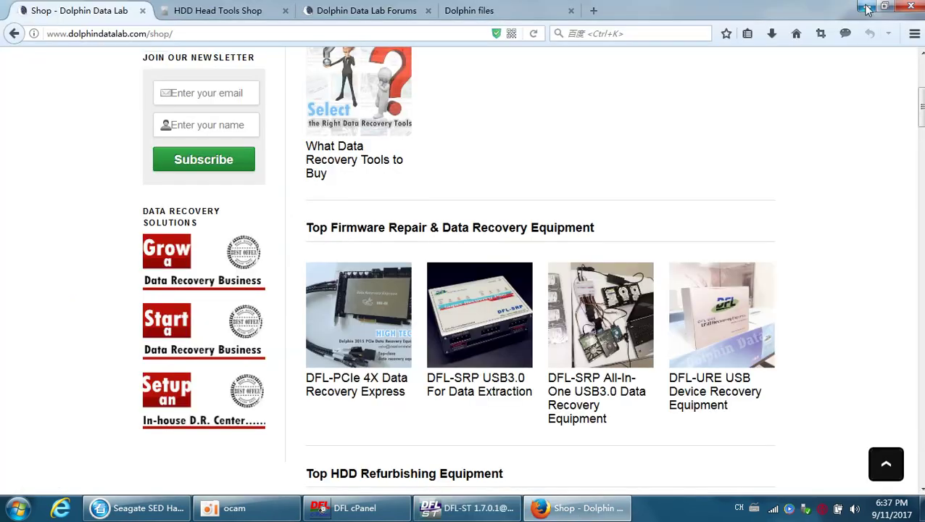
Launch DFLDDP.exe from the DDP folder at the DFL C-Panel shortcut's file location, using channel SATA0
{"action": "left_click", "coordinate": [869, 7]}
{"action": "left_click", "coordinate": [874, 6]}
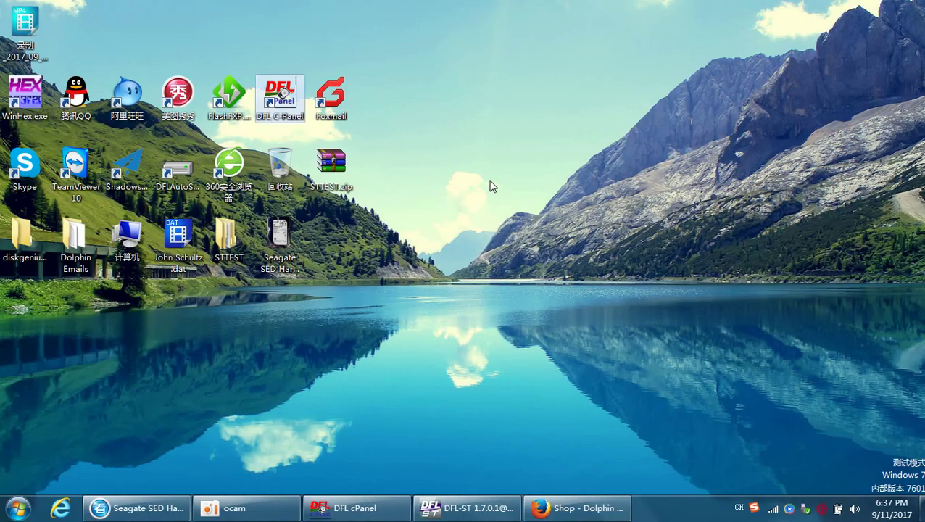
{"action": "right_click", "coordinate": [279, 102]}
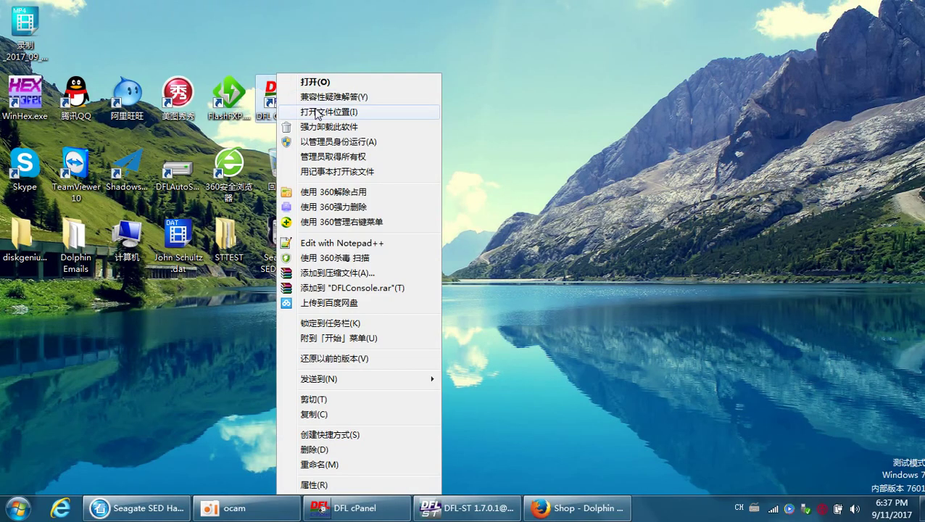
{"action": "left_click", "coordinate": [328, 112]}
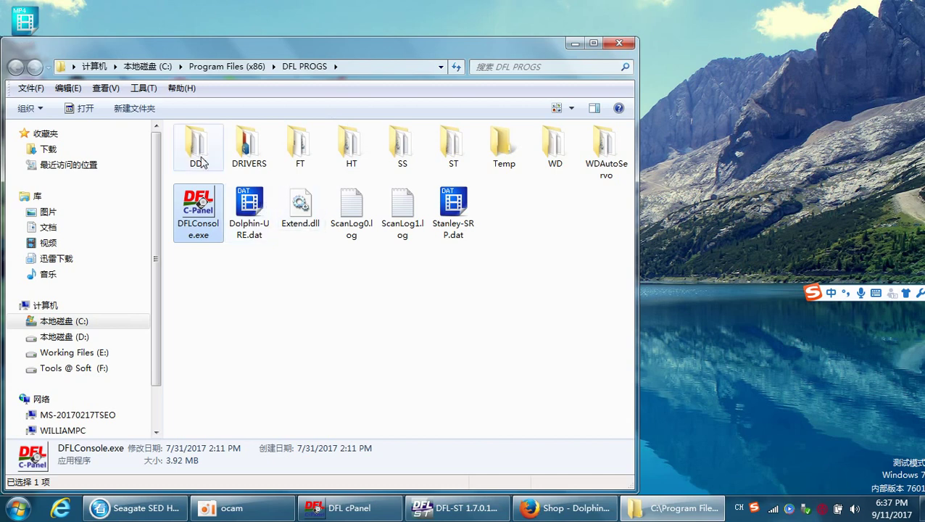
{"action": "double_click", "coordinate": [203, 154]}
{"action": "left_click", "coordinate": [457, 144]}
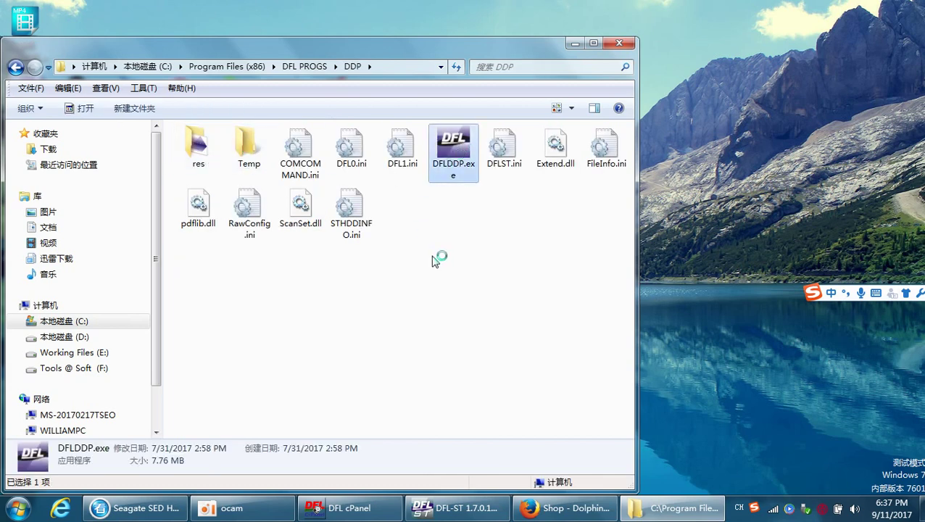
{"action": "left_click", "coordinate": [575, 44]}
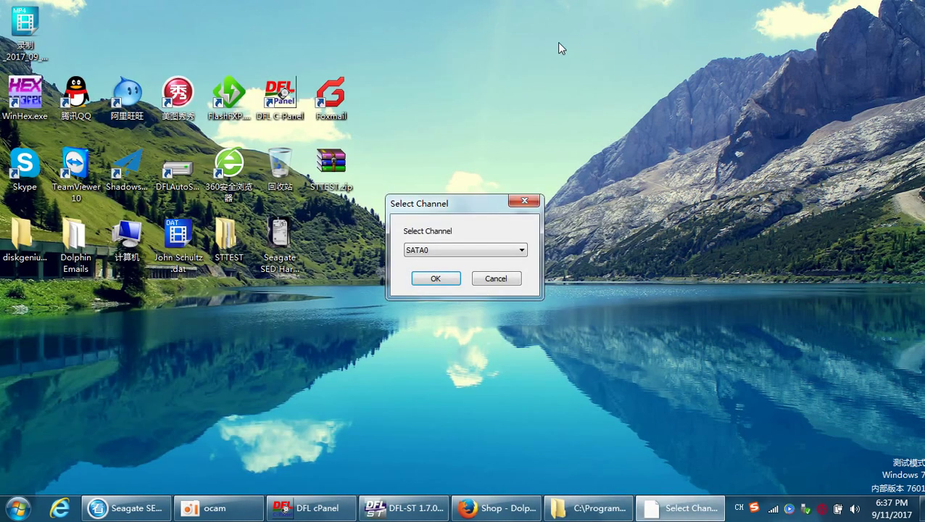
{"action": "left_click", "coordinate": [433, 279]}
{"action": "left_click", "coordinate": [472, 305]}
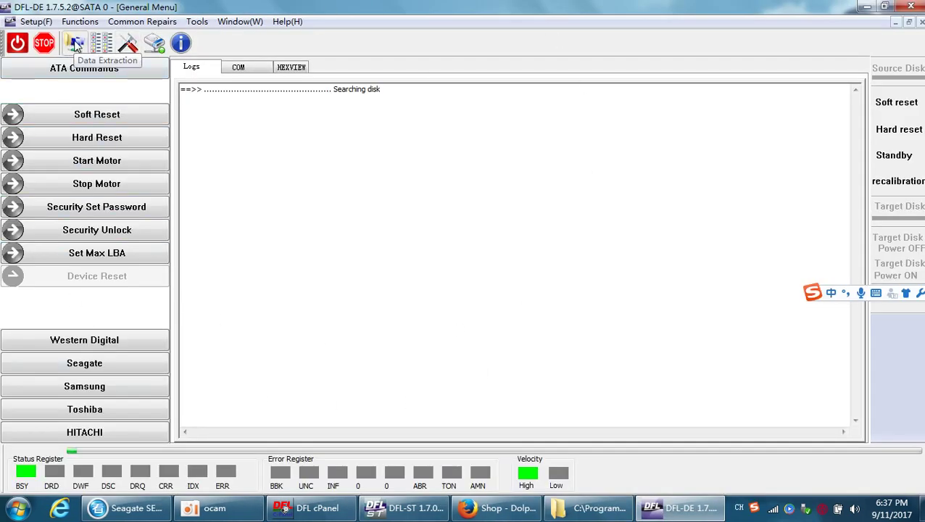
Examine the data extraction wizard's source disk and Disk Image options for SATA 0, leaving without starting a task
{"action": "left_click", "coordinate": [75, 45]}
{"action": "left_click", "coordinate": [510, 178]}
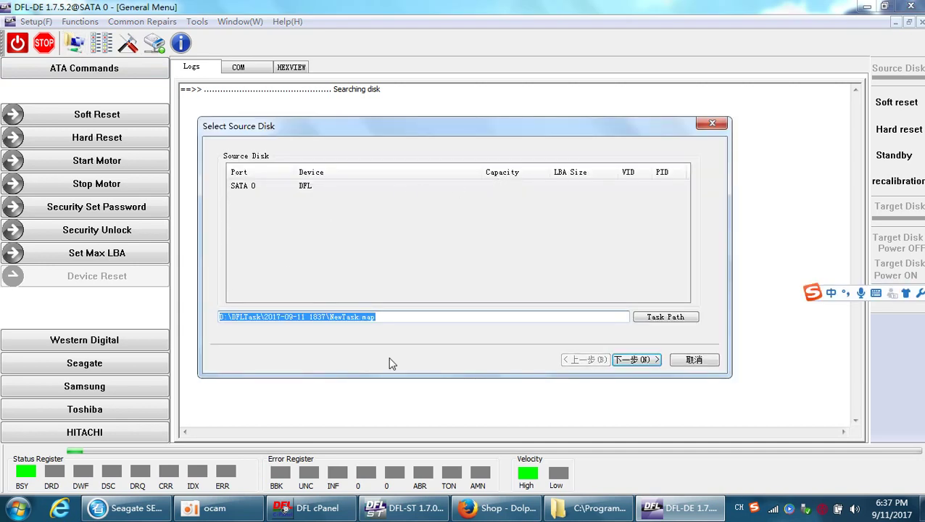
{"action": "left_click", "coordinate": [635, 359]}
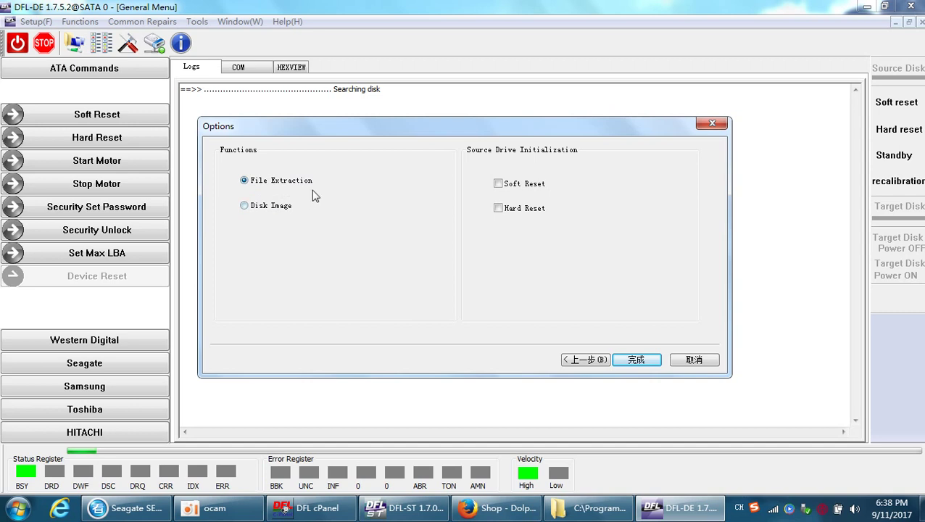
{"action": "left_click", "coordinate": [272, 207]}
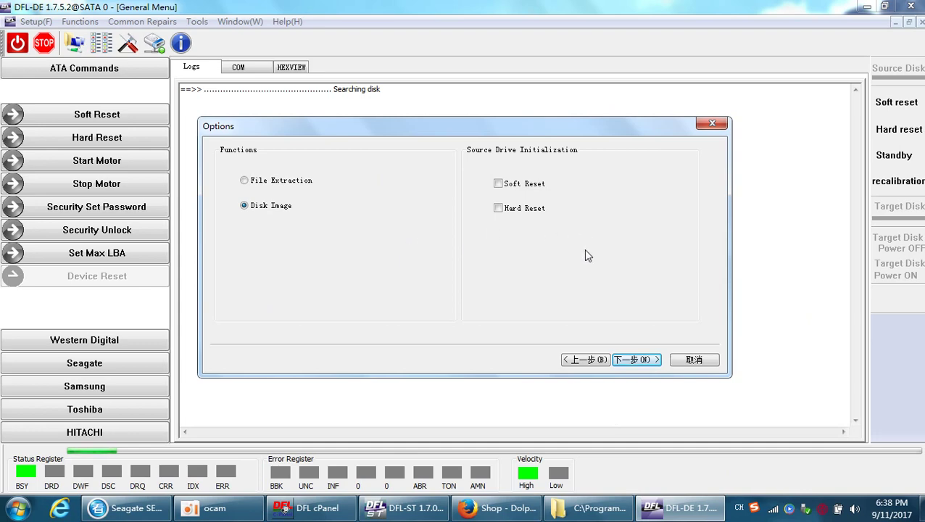
{"action": "left_click", "coordinate": [693, 358]}
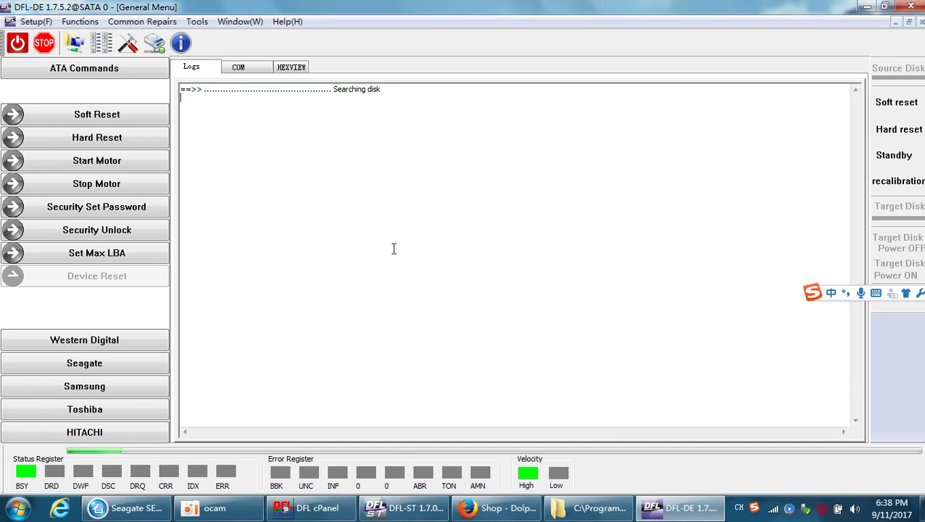
Switch to DFL-ST and check the ROM.bin write progress in the operation log
{"action": "left_click", "coordinate": [384, 508]}
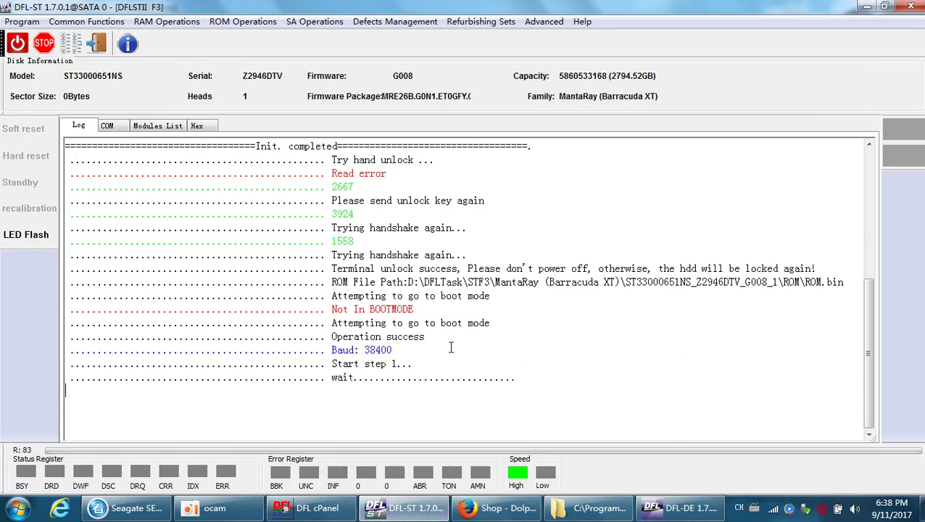